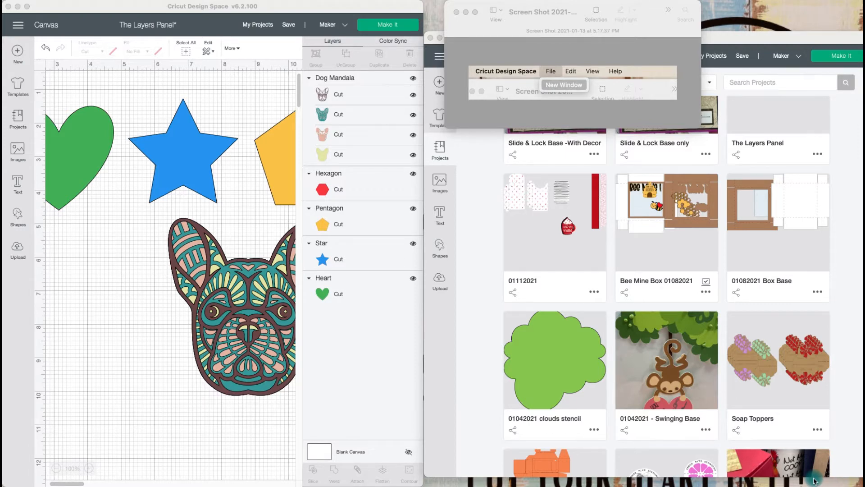
Close the screenshot preview window that covers the second project window
{"action": "left_click", "coordinate": [153, 349]}
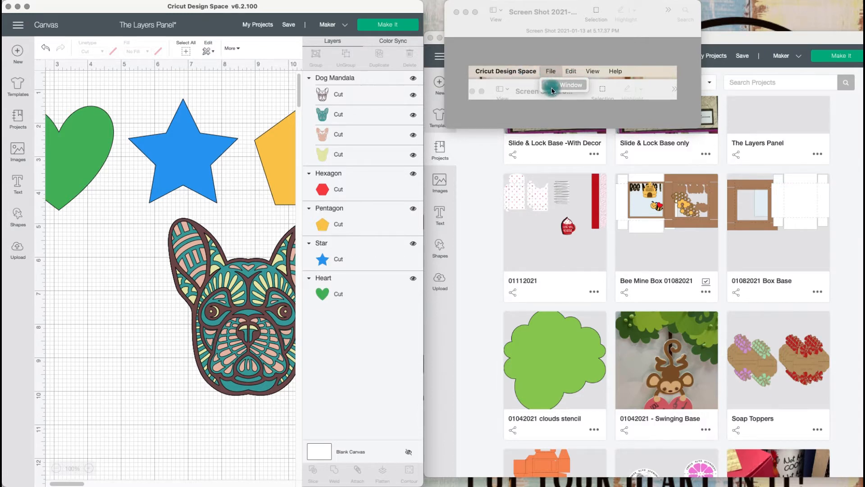
{"action": "left_click", "coordinate": [775, 40]}
{"action": "left_click", "coordinate": [457, 12]}
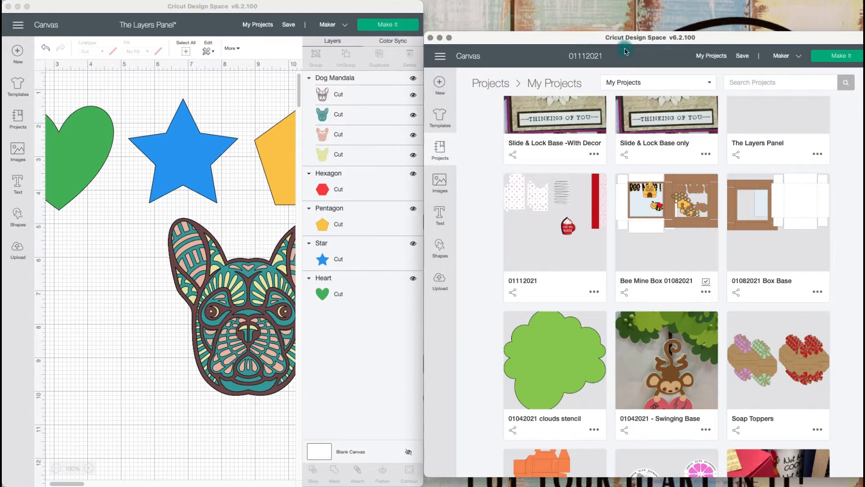
{"action": "left_click", "coordinate": [781, 56]}
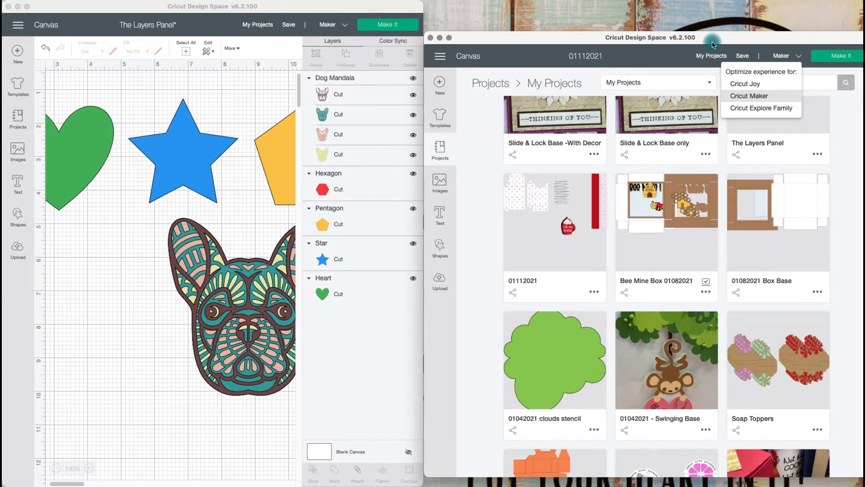
{"action": "left_click", "coordinate": [728, 39]}
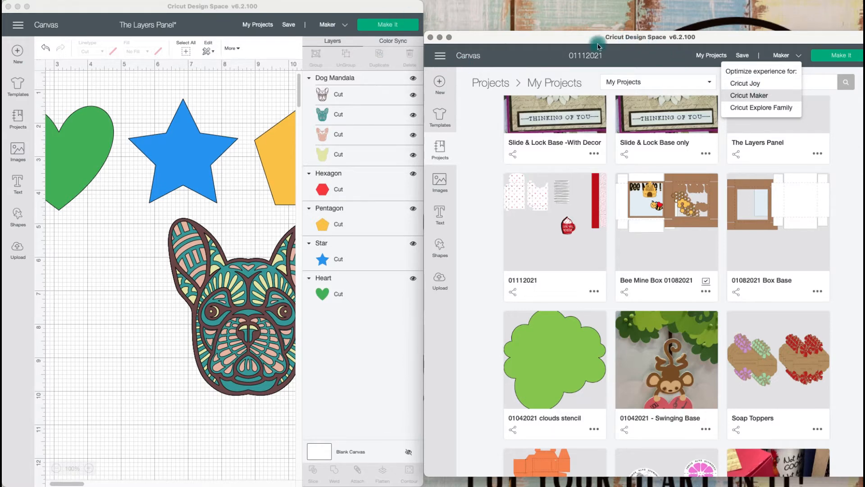
{"action": "left_click", "coordinate": [666, 62]}
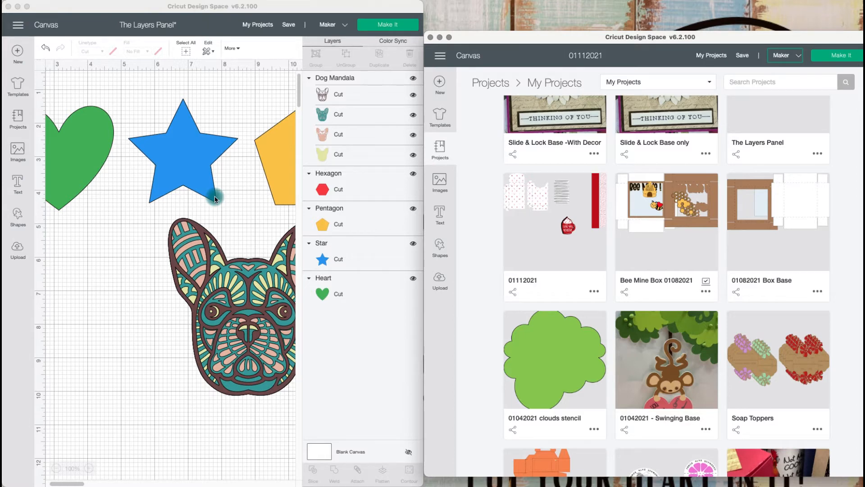
Open the "01042021 clouds stencil" project for customizing in the second window
{"action": "scroll", "coordinate": [215, 199], "scroll_direction": "left", "scroll_amount": 3}
{"action": "scroll", "coordinate": [215, 198], "scroll_direction": "down", "scroll_amount": 1}
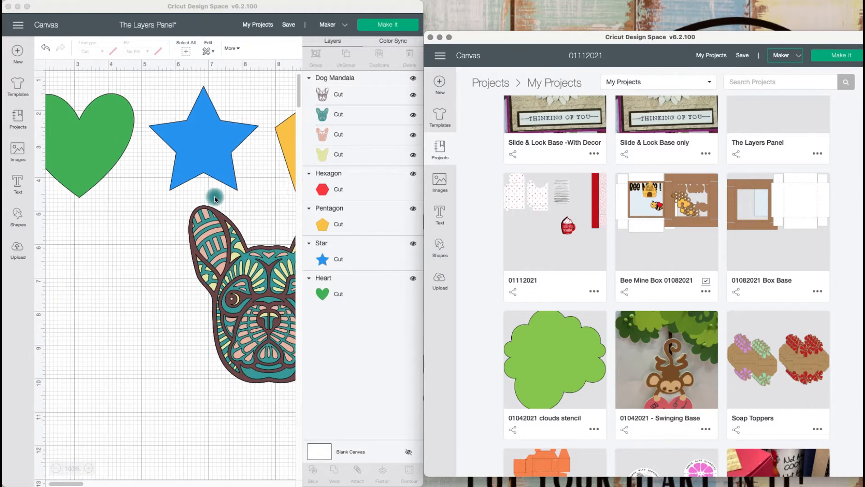
{"action": "left_click", "coordinate": [557, 336]}
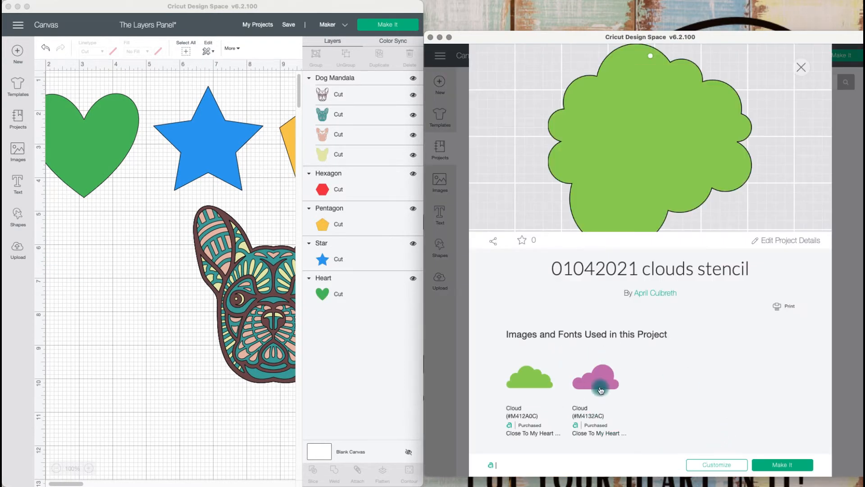
{"action": "left_click", "coordinate": [705, 466]}
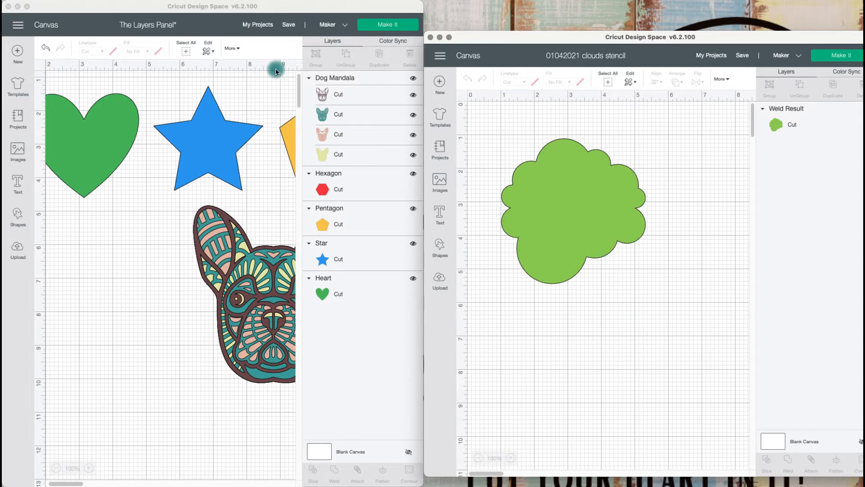
Copy the green cloud from the clouds stencil canvas and paste it into The Layers Panel canvas, below the heart
{"action": "left_click", "coordinate": [601, 209]}
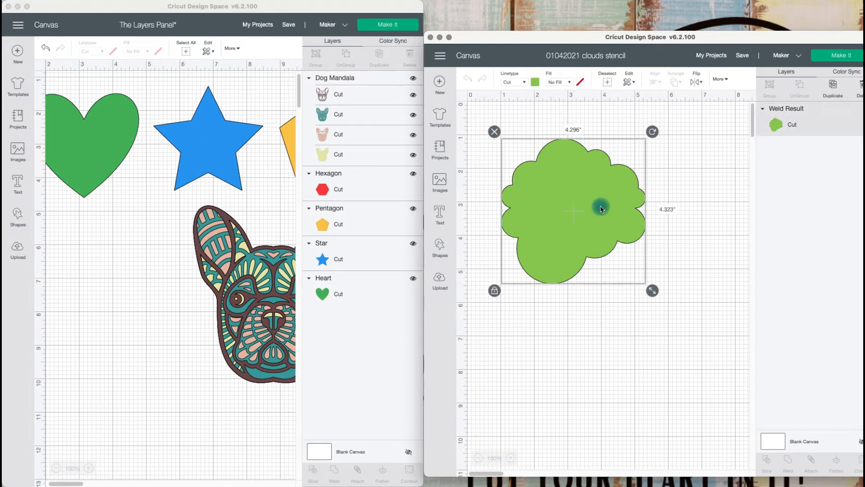
{"action": "right_click", "coordinate": [582, 205]}
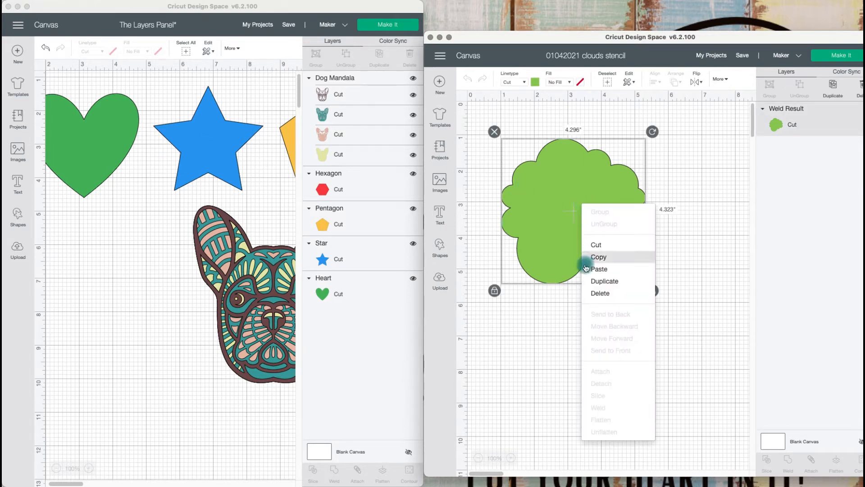
{"action": "left_click", "coordinate": [600, 265]}
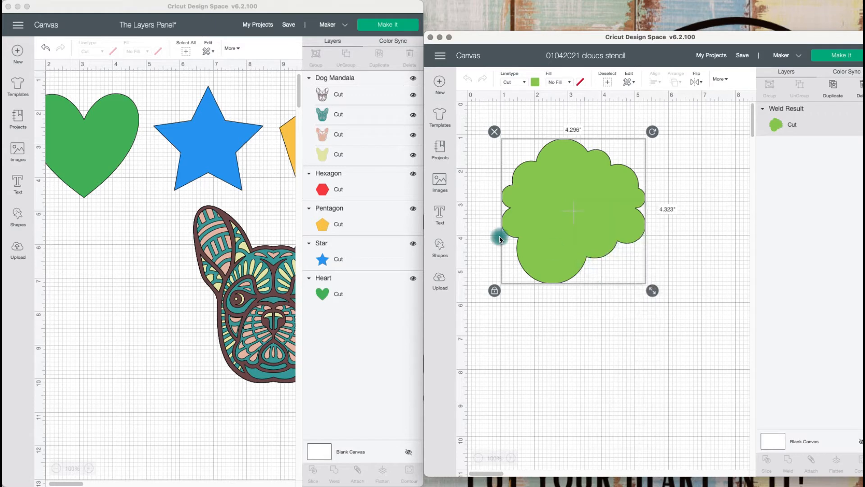
{"action": "left_click", "coordinate": [137, 206]}
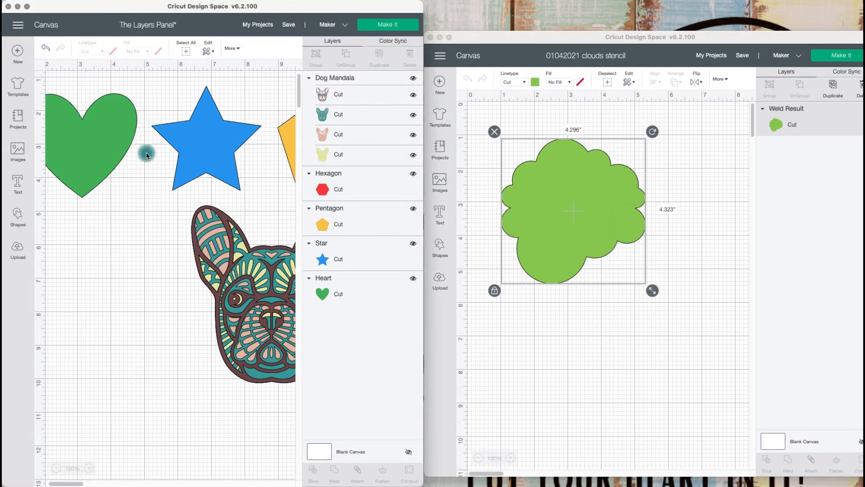
{"action": "right_click", "coordinate": [111, 279]}
{"action": "left_click", "coordinate": [134, 224]}
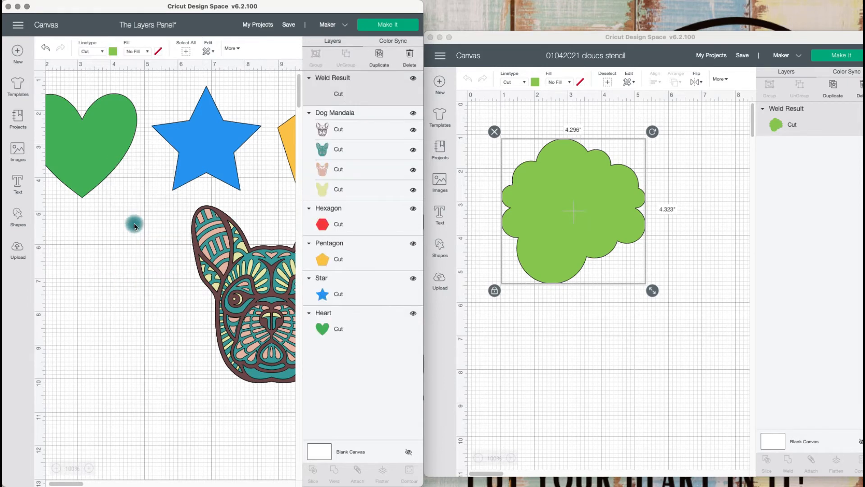
{"action": "left_click_drag", "start_coordinate": [107, 176], "coordinate": [149, 338]}
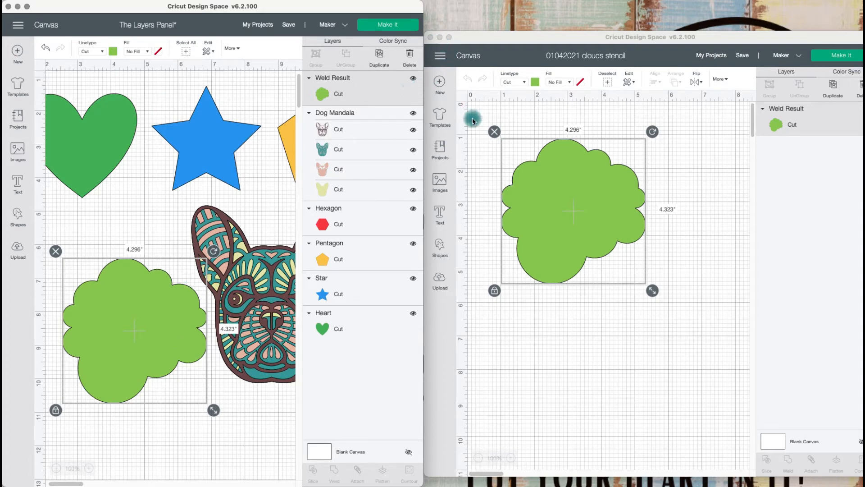
Close the clouds stencil window and widen The Layers Panel window to fill the screen
{"action": "left_click", "coordinate": [429, 39]}
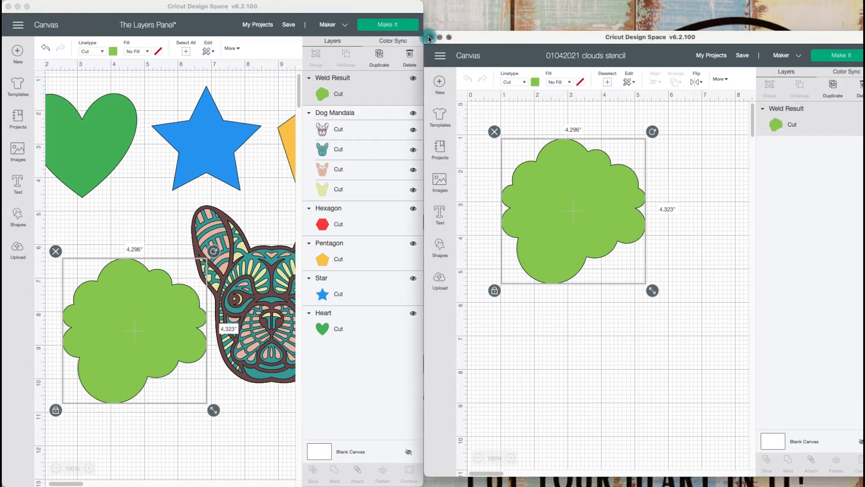
{"action": "left_click", "coordinate": [429, 37]}
{"action": "left_click", "coordinate": [681, 285]}
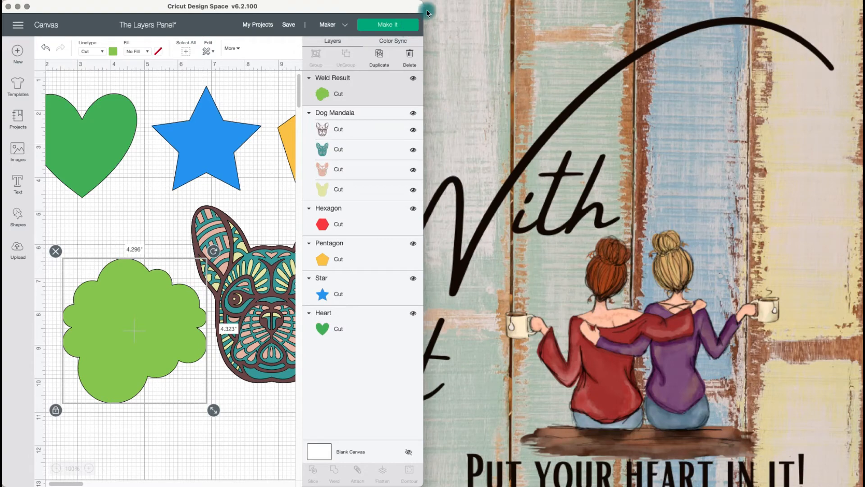
{"action": "left_click_drag", "start_coordinate": [424, 10], "coordinate": [861, 91]}
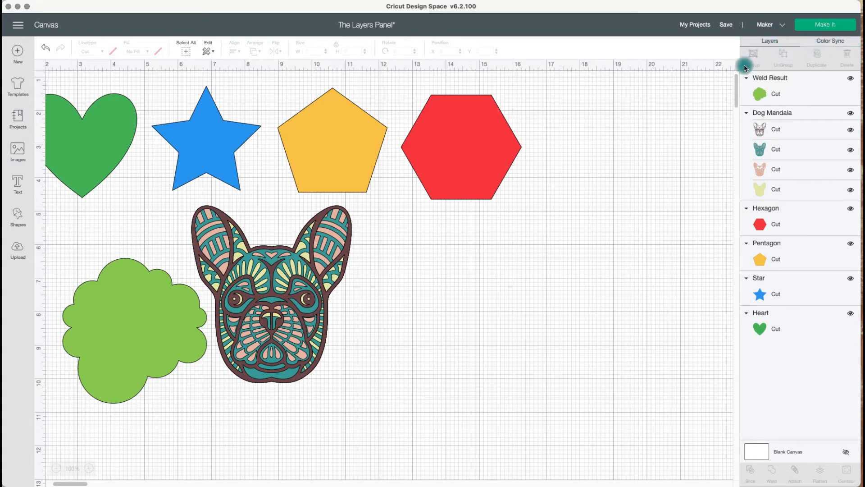
Delete the red hexagon from the canvas
{"action": "left_click", "coordinate": [428, 152]}
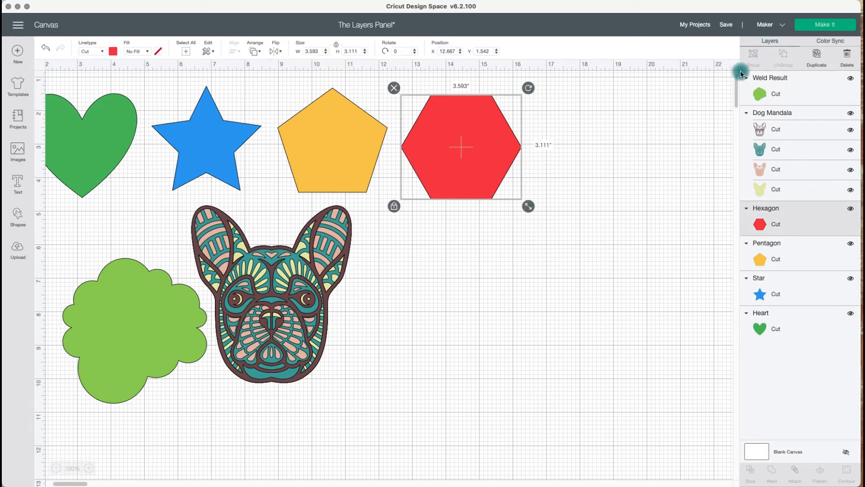
{"action": "left_click", "coordinate": [849, 57]}
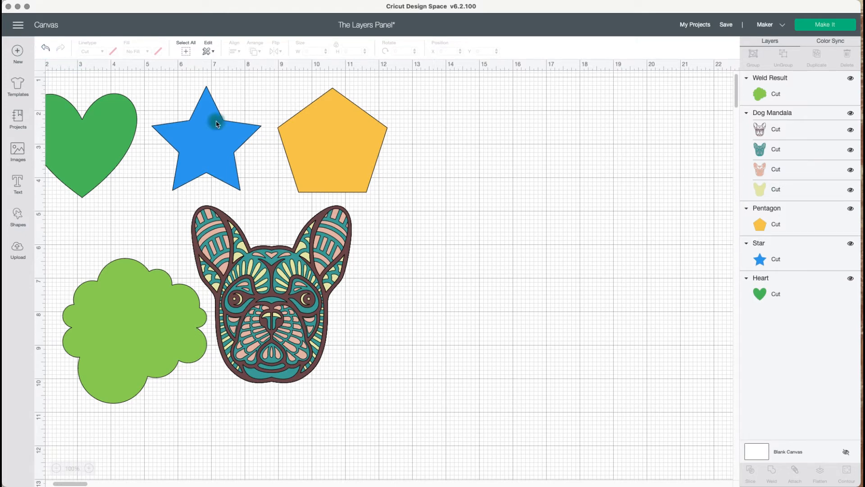
{"action": "scroll", "coordinate": [469, 264], "scroll_direction": "up", "scroll_amount": 2}
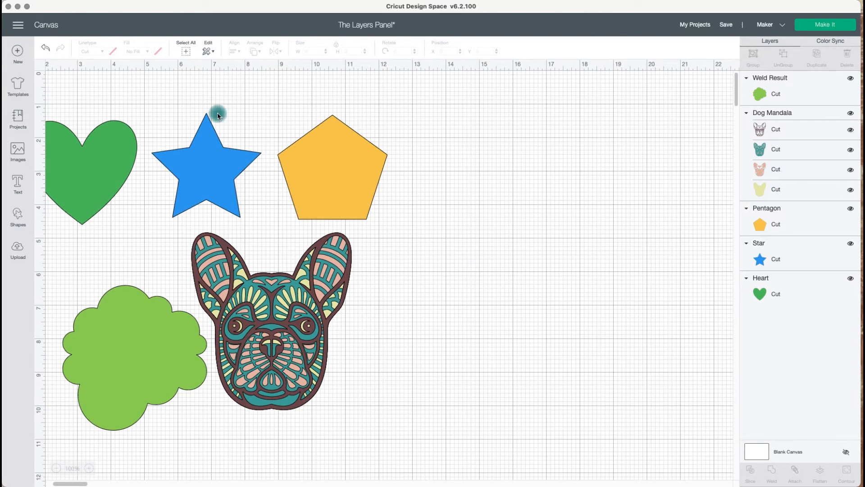
Try to undo the hexagon deletion
{"action": "left_click", "coordinate": [47, 49]}
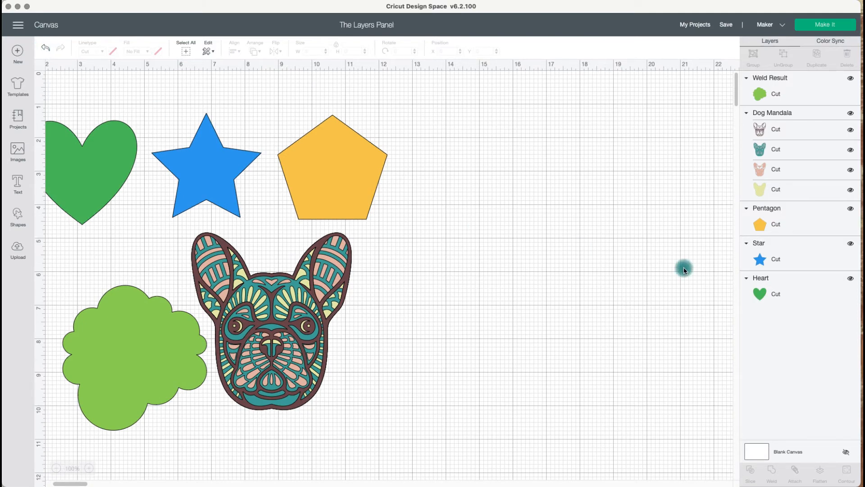
{"action": "scroll", "coordinate": [570, 136], "scroll_direction": "left", "scroll_amount": 3}
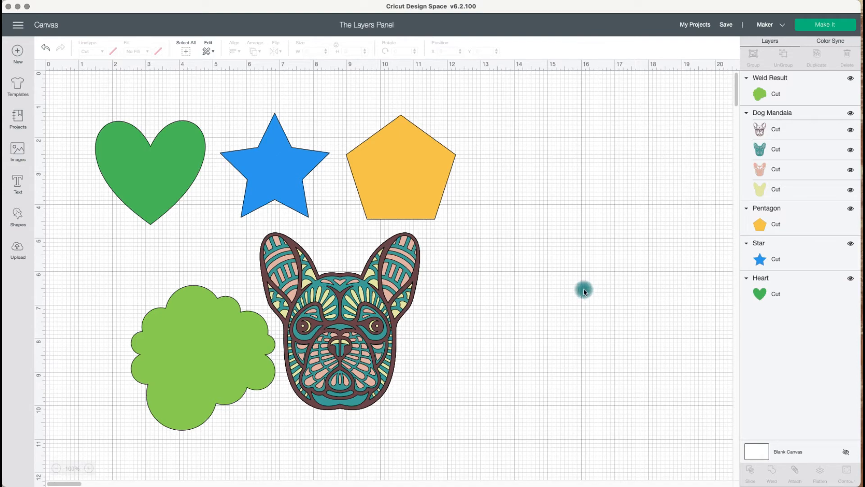
{"action": "left_click", "coordinate": [40, 65]}
{"action": "left_click", "coordinate": [44, 69]}
Reopen The Layers Panel from the saved projects for customizing
{"action": "left_click", "coordinate": [705, 25]}
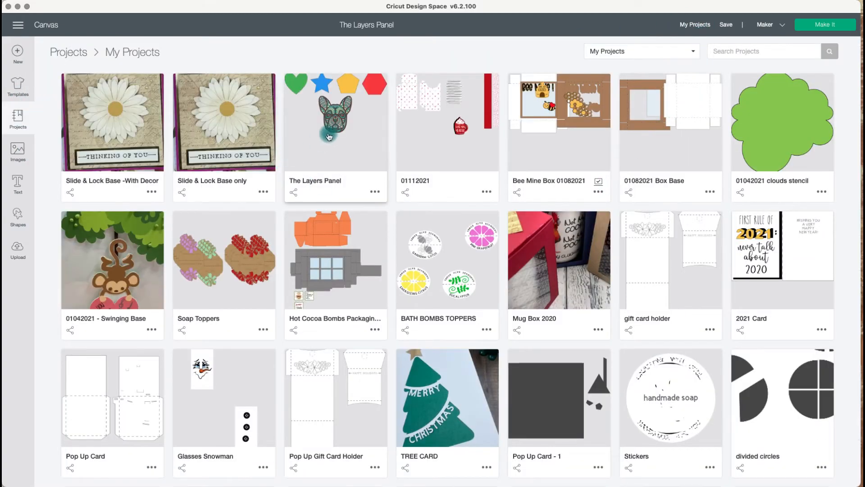
{"action": "left_click", "coordinate": [329, 137]}
{"action": "left_click", "coordinate": [498, 460]}
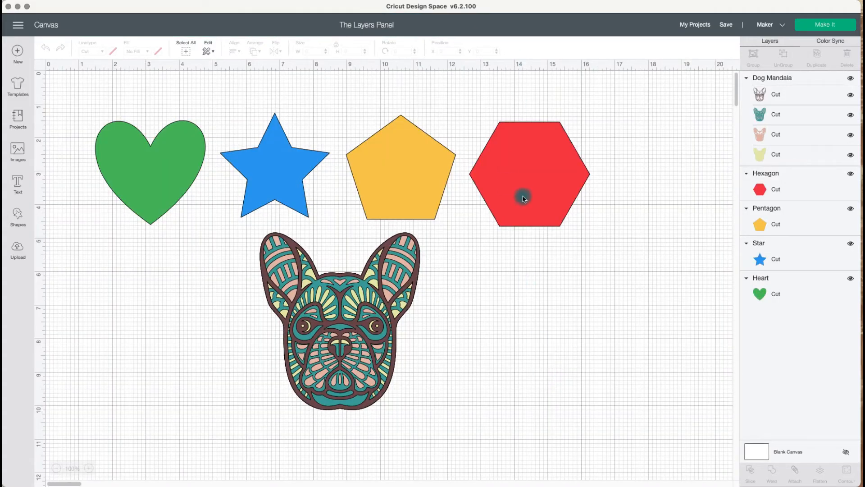
Duplicate the red hexagon with the copy placed below the original, and delete that copy
{"action": "left_click", "coordinate": [523, 198]}
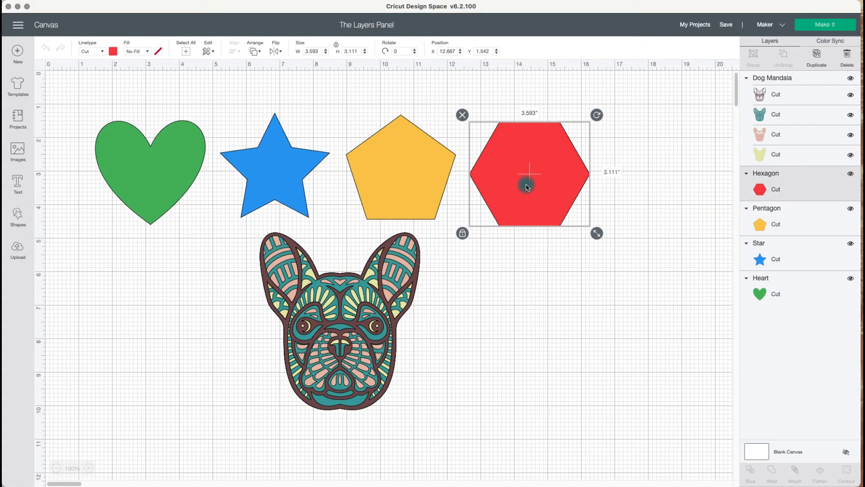
{"action": "left_click", "coordinate": [817, 55]}
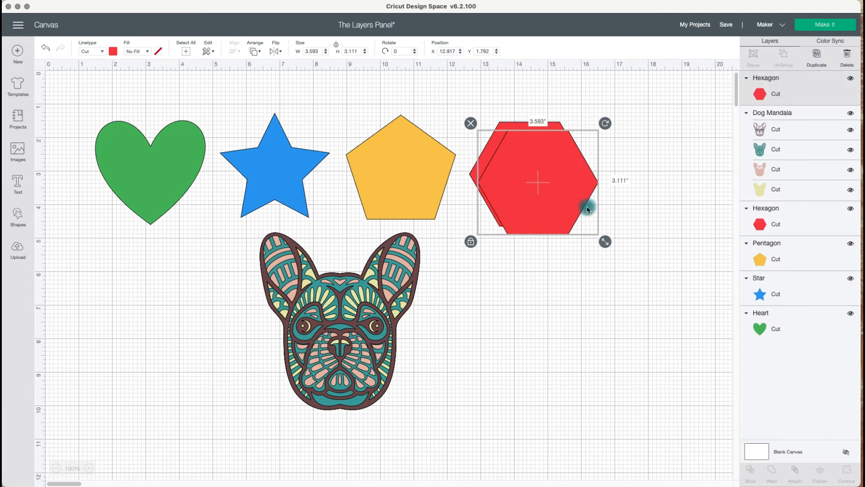
{"action": "right_click", "coordinate": [557, 196]}
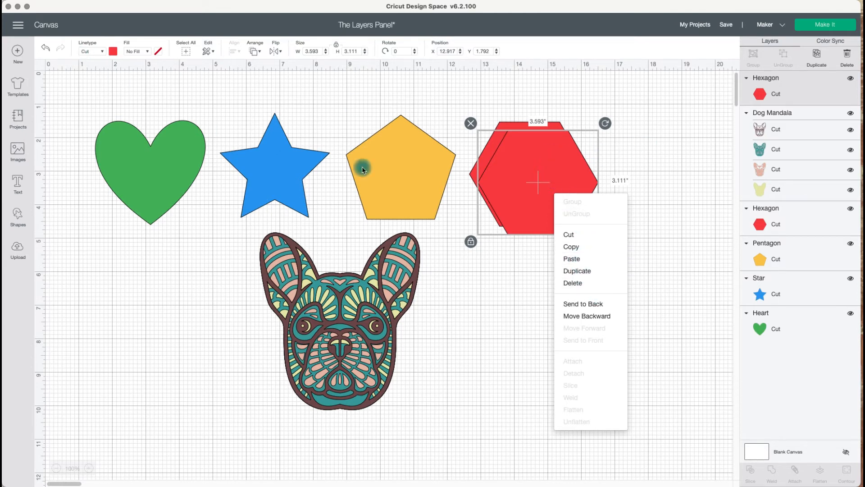
{"action": "left_click_drag", "start_coordinate": [516, 180], "coordinate": [484, 264]}
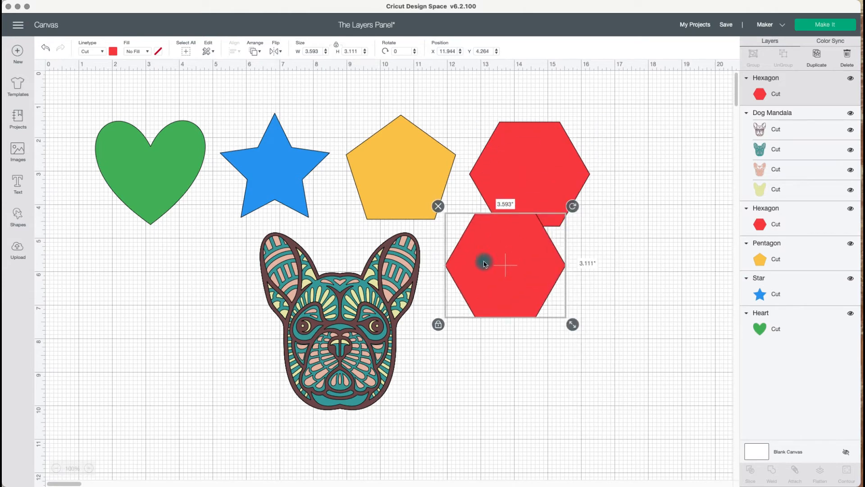
{"action": "left_click", "coordinate": [441, 210]}
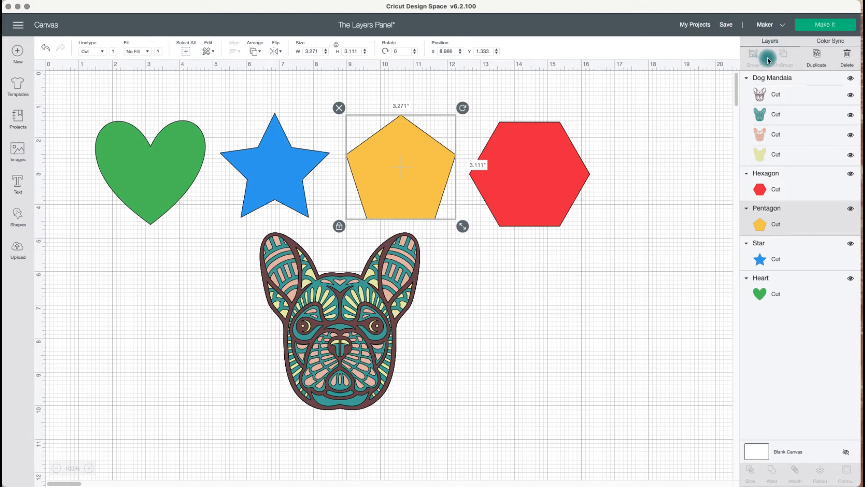
Move the yellow pentagon and red hexagon together about 2.2 inches to the right and group them
{"action": "left_click", "coordinate": [624, 203]}
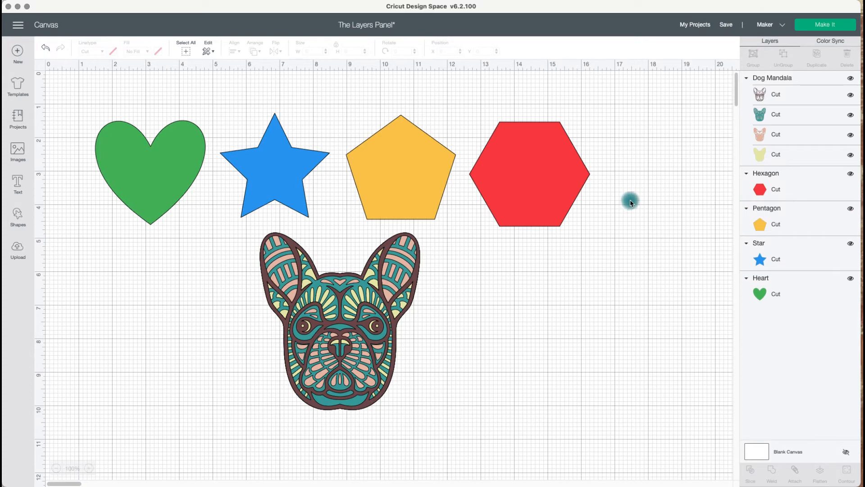
{"action": "left_click_drag", "start_coordinate": [621, 195], "coordinate": [459, 160]}
{"action": "left_click_drag", "start_coordinate": [519, 183], "coordinate": [592, 181]}
{"action": "left_click", "coordinate": [755, 58]}
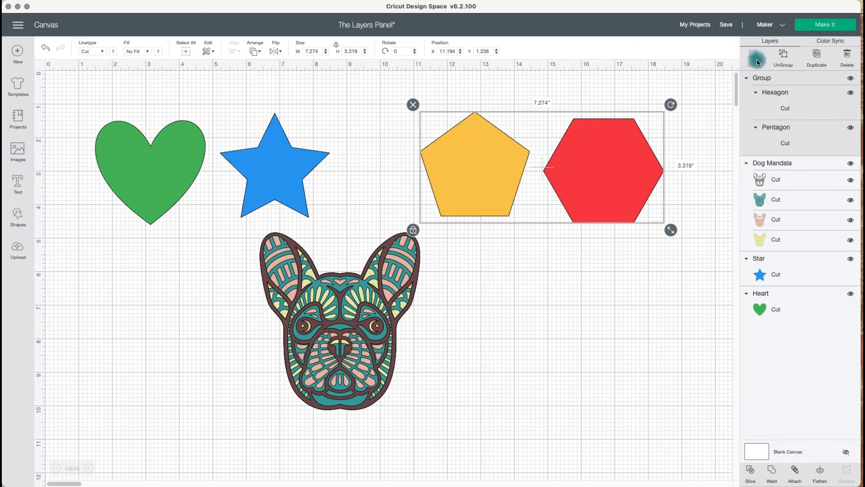
Ungroup the pentagon and hexagon, and check that the hexagon can be selected separately
{"action": "left_click", "coordinate": [785, 58]}
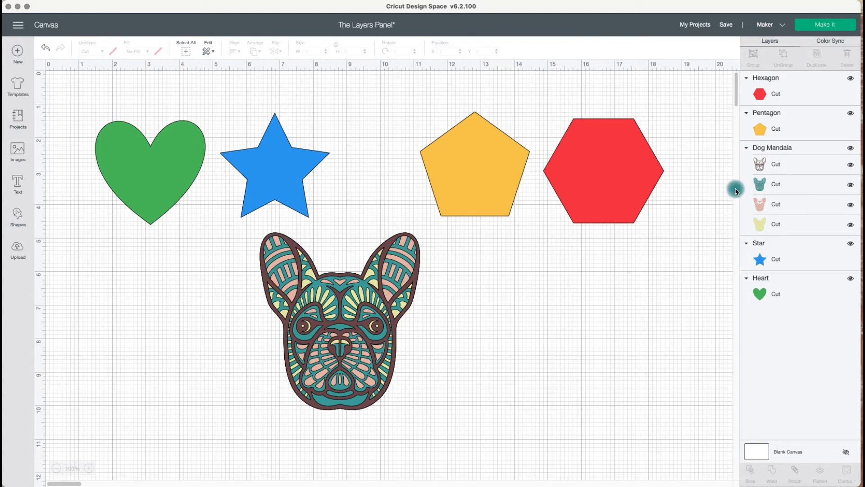
{"action": "scroll", "coordinate": [708, 200], "scroll_direction": "down", "scroll_amount": 2}
{"action": "scroll", "coordinate": [707, 200], "scroll_direction": "down", "scroll_amount": 4}
{"action": "scroll", "coordinate": [708, 200], "scroll_direction": "up", "scroll_amount": 6}
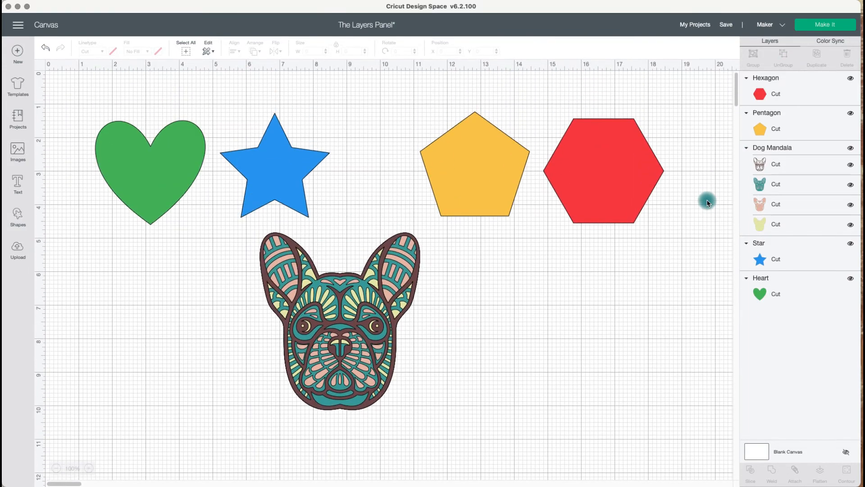
{"action": "left_click", "coordinate": [569, 137]}
{"action": "left_click", "coordinate": [564, 141]}
{"action": "left_click", "coordinate": [496, 148]}
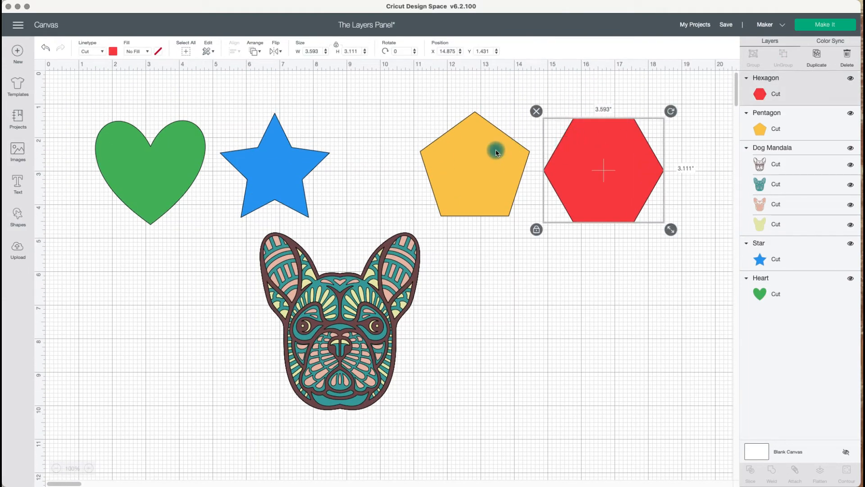
{"action": "left_click", "coordinate": [653, 266]}
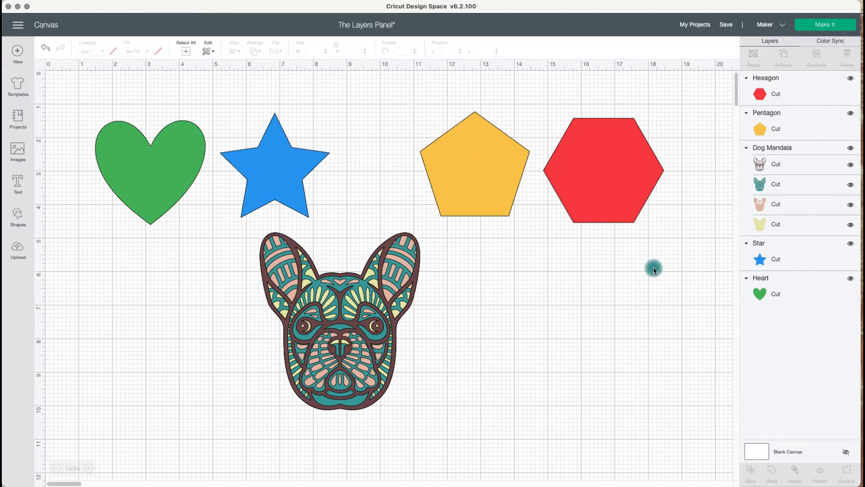
Enlarge the Dog Mandala to about 8.7 by 9.6 inches and place it well below the row of shapes
{"action": "left_click", "coordinate": [395, 282]}
{"action": "left_click_drag", "start_coordinate": [371, 301], "coordinate": [421, 303]}
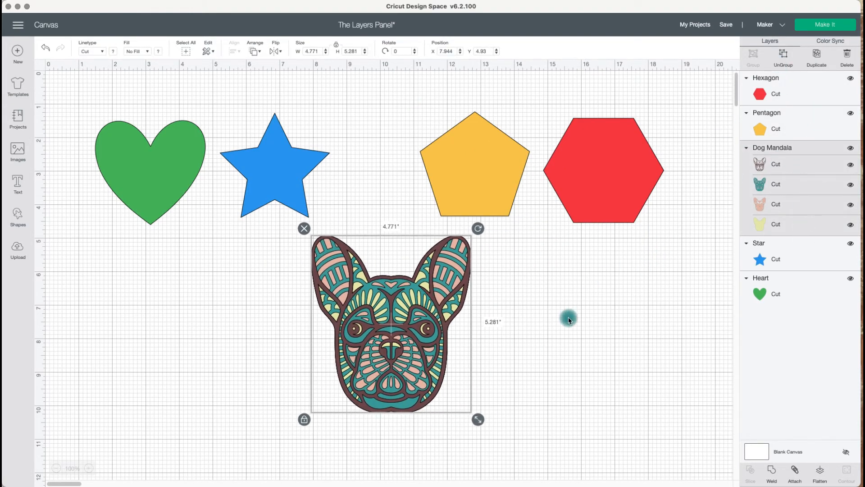
{"action": "left_click_drag", "start_coordinate": [477, 418], "coordinate": [602, 474]}
{"action": "scroll", "coordinate": [601, 475], "scroll_direction": "down", "scroll_amount": 4}
{"action": "left_click_drag", "start_coordinate": [537, 177], "coordinate": [443, 296]}
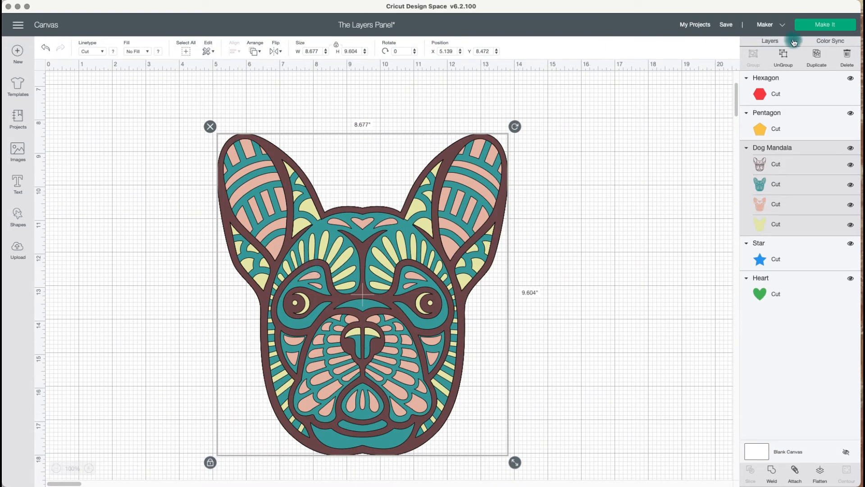
Open the cut preview and examine the mats holding the separate colour layers of the Dog Mandala
{"action": "left_click", "coordinate": [809, 33]}
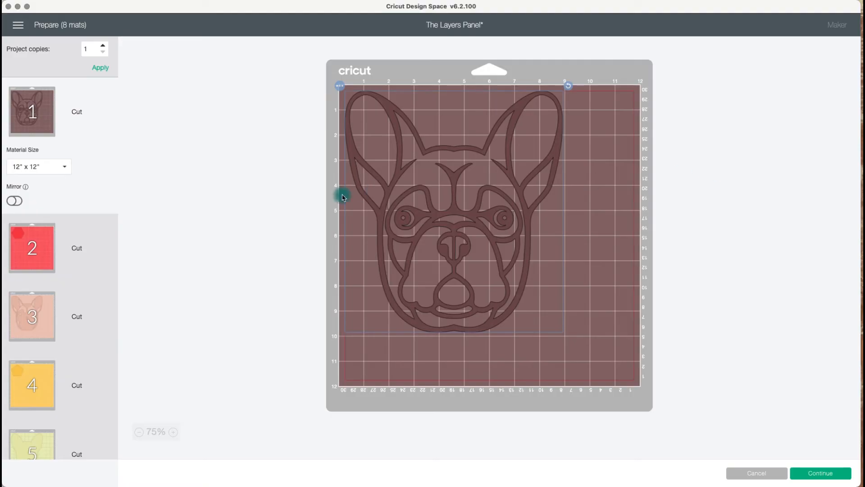
{"action": "left_click", "coordinate": [29, 329]}
{"action": "scroll", "coordinate": [55, 333], "scroll_direction": "down", "scroll_amount": 5}
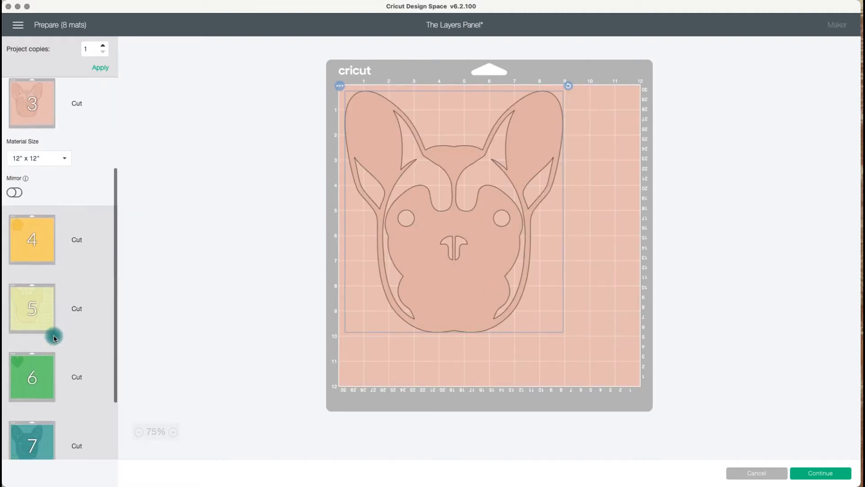
{"action": "left_click", "coordinate": [48, 269]}
{"action": "scroll", "coordinate": [135, 310], "scroll_direction": "down", "scroll_amount": 3}
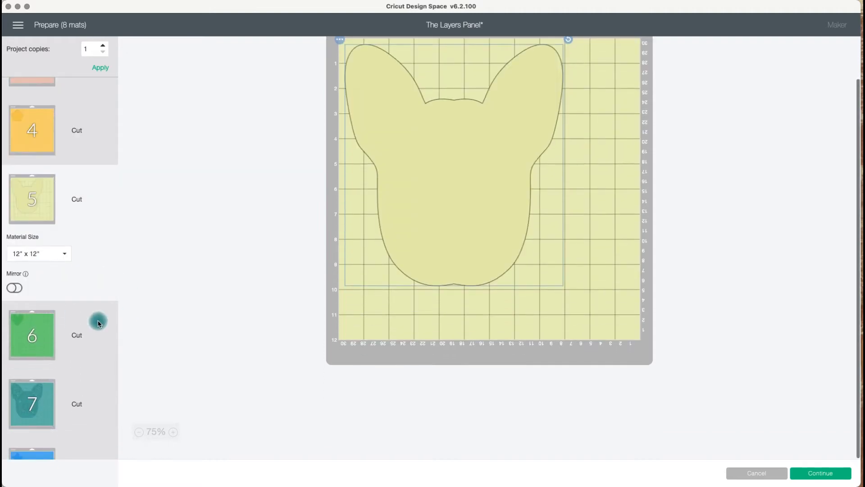
{"action": "left_click", "coordinate": [64, 408]}
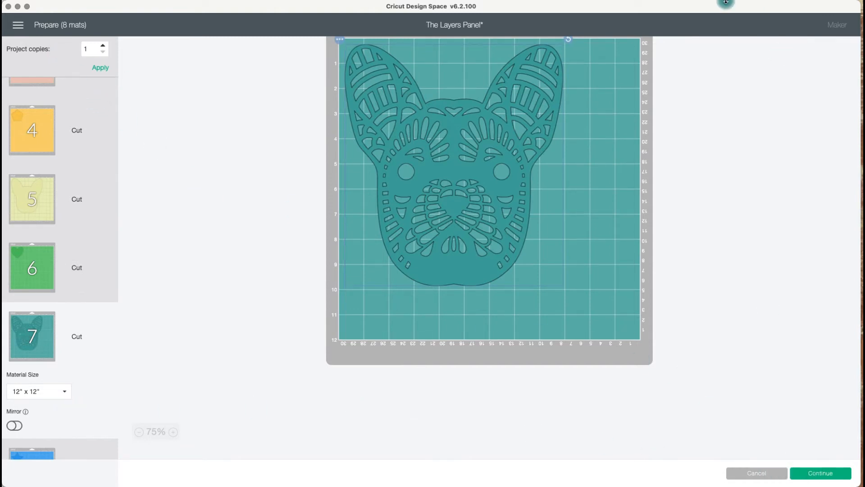
Continue to the Maker's base material selection, then cancel the cut and return to the canvas
{"action": "left_click_drag", "start_coordinate": [727, 8], "coordinate": [600, 8]}
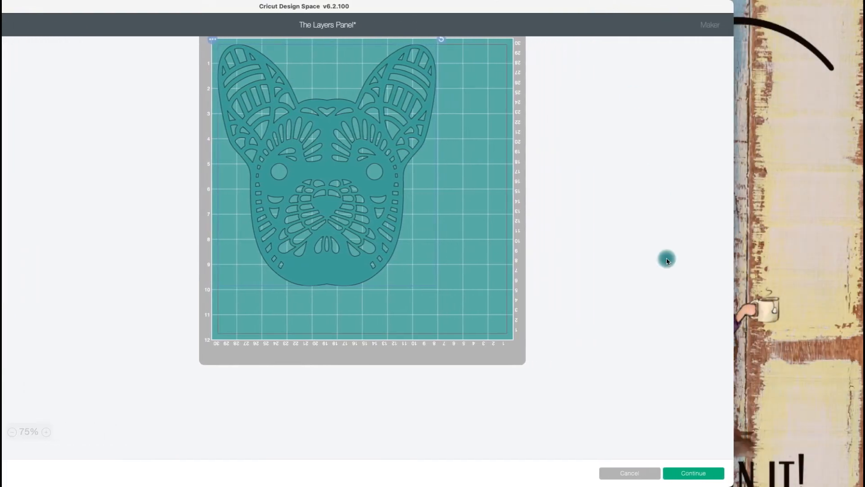
{"action": "left_click", "coordinate": [687, 471]}
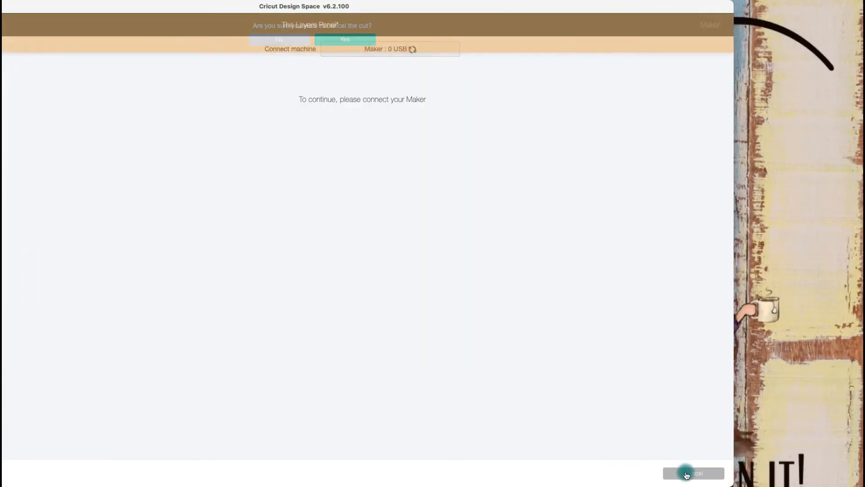
{"action": "left_click", "coordinate": [284, 41]}
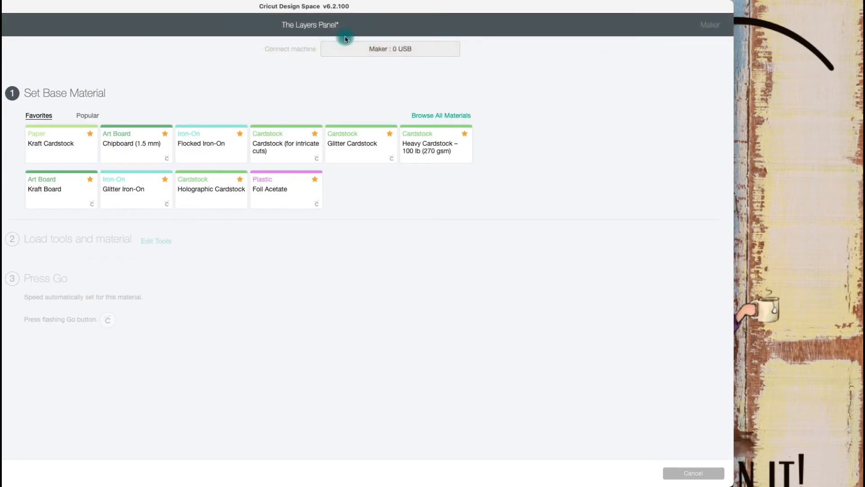
{"action": "left_click", "coordinate": [674, 473]}
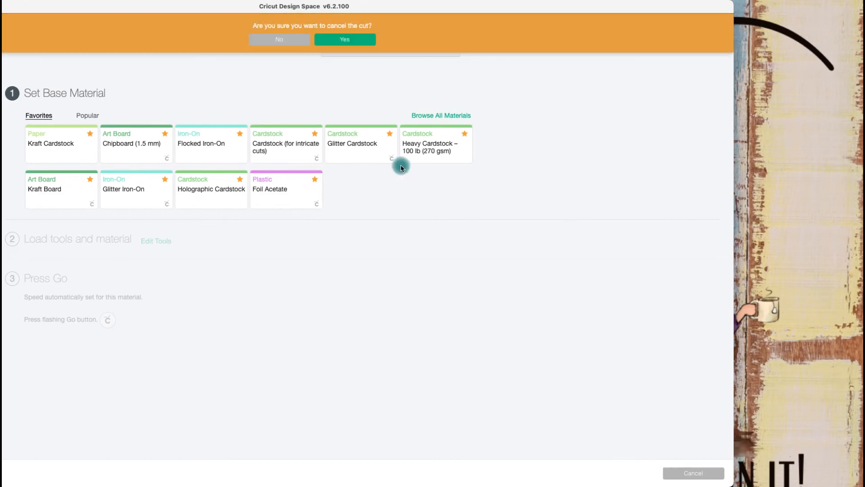
{"action": "left_click", "coordinate": [339, 40]}
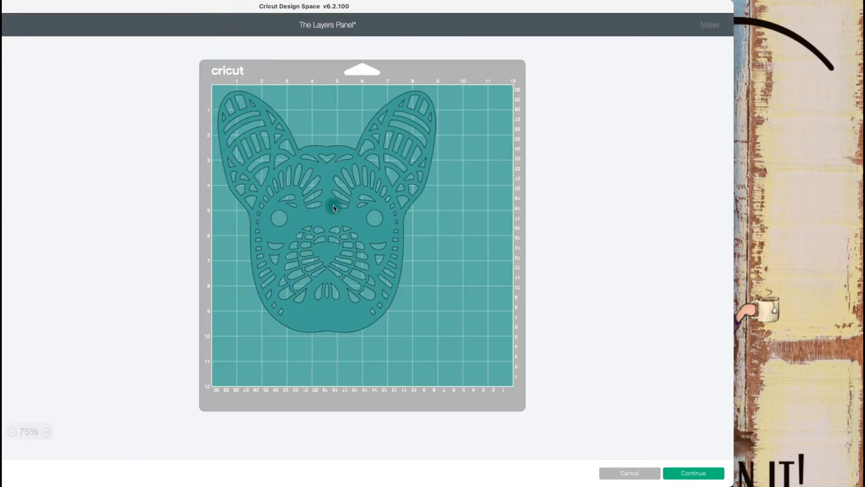
{"action": "left_click", "coordinate": [631, 473]}
{"action": "left_click_drag", "start_coordinate": [476, 7], "coordinate": [581, 4]}
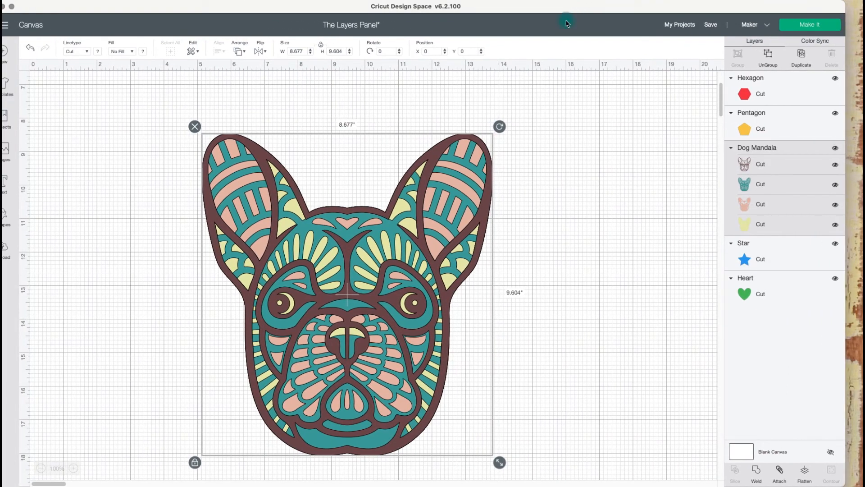
{"action": "left_click_drag", "start_coordinate": [517, 15], "coordinate": [532, 15]}
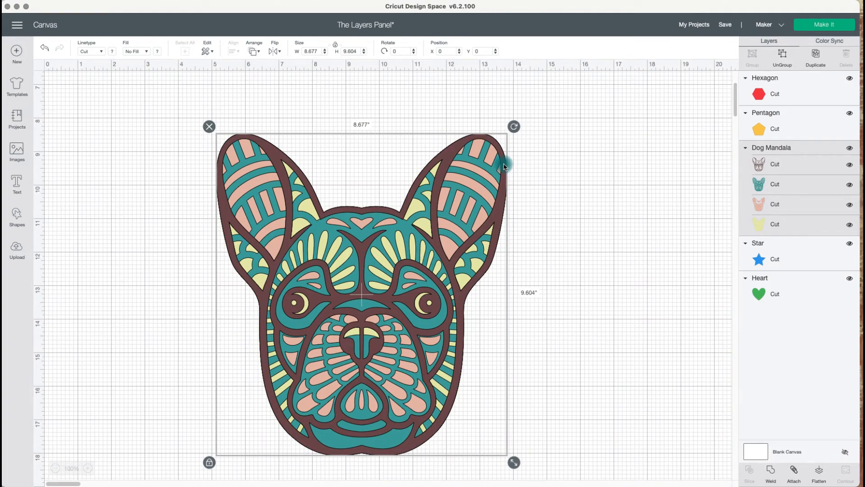
Hide all layers of the Dog Mandala on the canvas
{"action": "scroll", "coordinate": [512, 203], "scroll_direction": "up", "scroll_amount": 10}
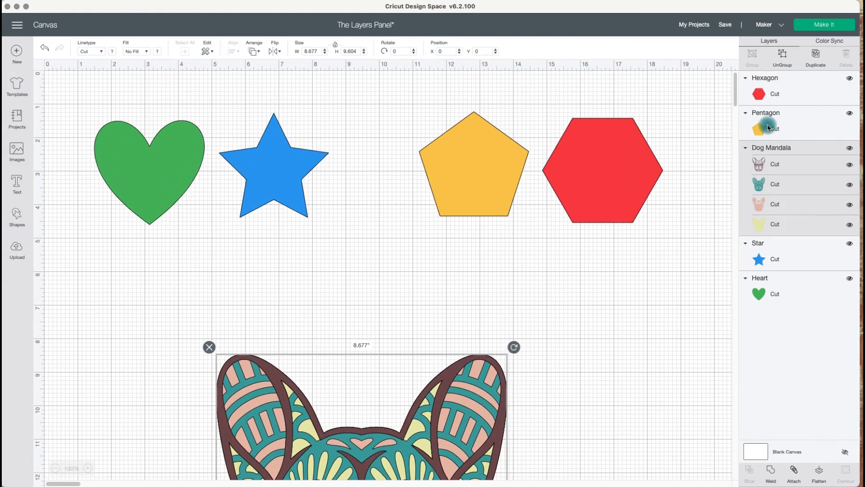
{"action": "left_click", "coordinate": [845, 149]}
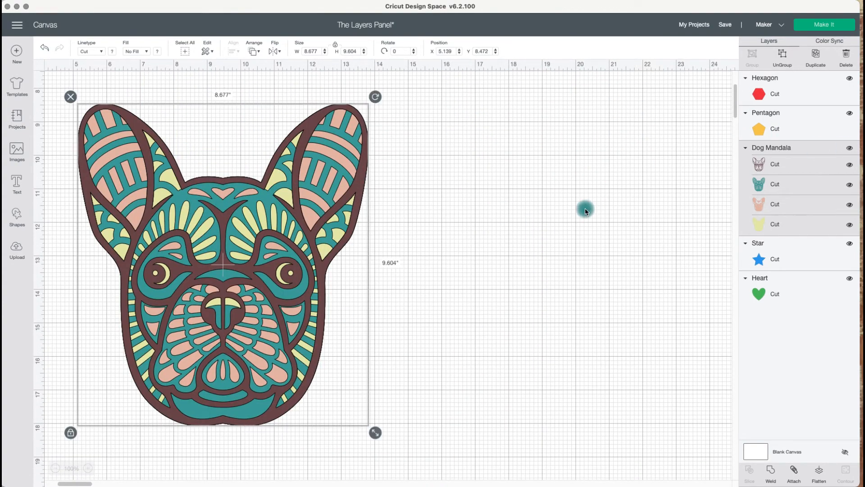
{"action": "left_click", "coordinate": [848, 148]}
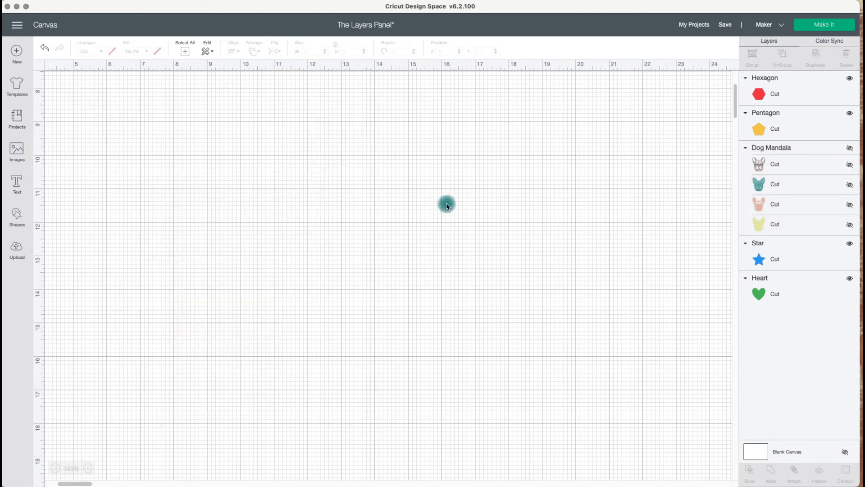
{"action": "scroll", "coordinate": [446, 204], "scroll_direction": "up", "scroll_amount": 10}
{"action": "scroll", "coordinate": [447, 206], "scroll_direction": "up", "scroll_amount": 2}
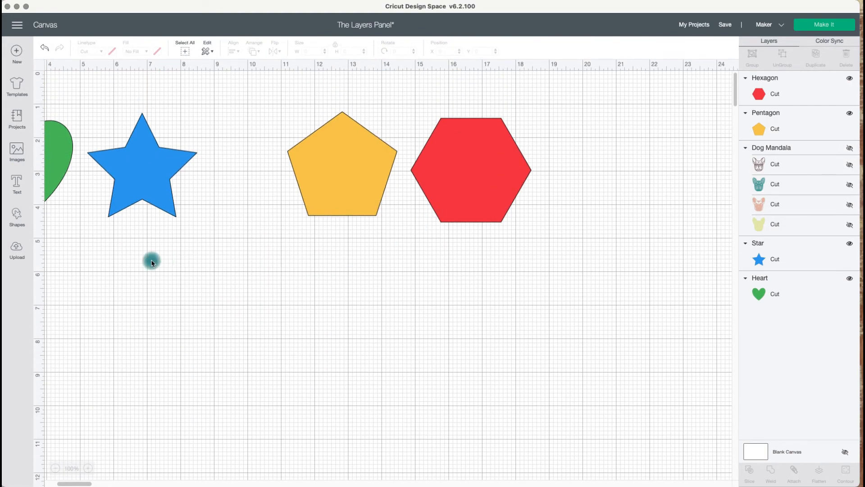
{"action": "scroll", "coordinate": [151, 262], "scroll_direction": "left", "scroll_amount": 4}
Move the blue star about 1.1 inches left onto the heart's edge and group all four visible shapes
{"action": "left_click", "coordinate": [246, 185]}
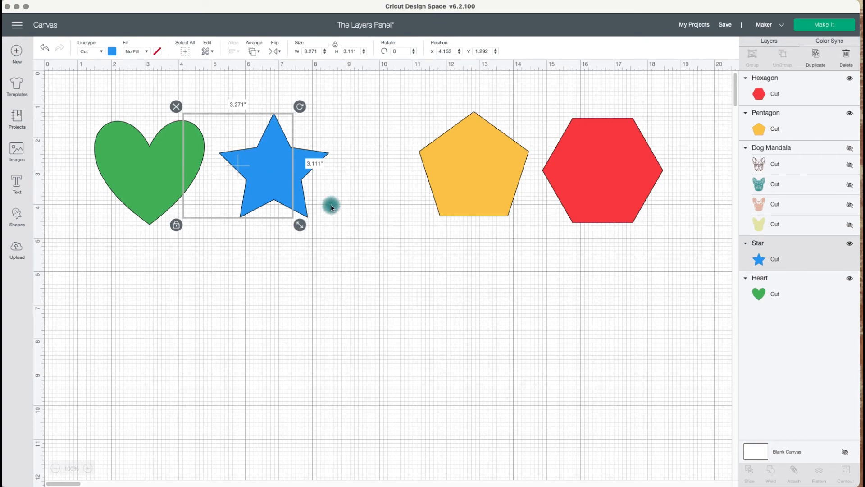
{"action": "left_click", "coordinate": [300, 257]}
{"action": "left_click_drag", "start_coordinate": [93, 110], "coordinate": [682, 235]}
{"action": "left_click", "coordinate": [752, 55]}
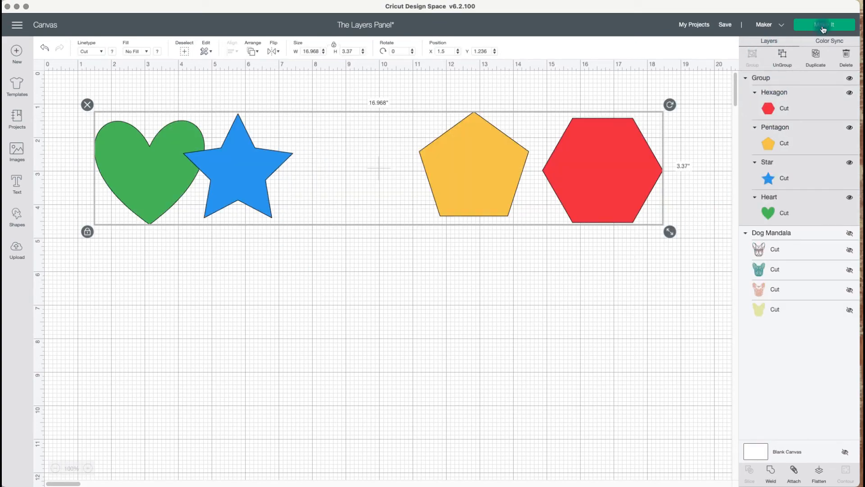
Preview the mats for the project with the Dog Mandala hidden, and return to the canvas
{"action": "left_click", "coordinate": [823, 27]}
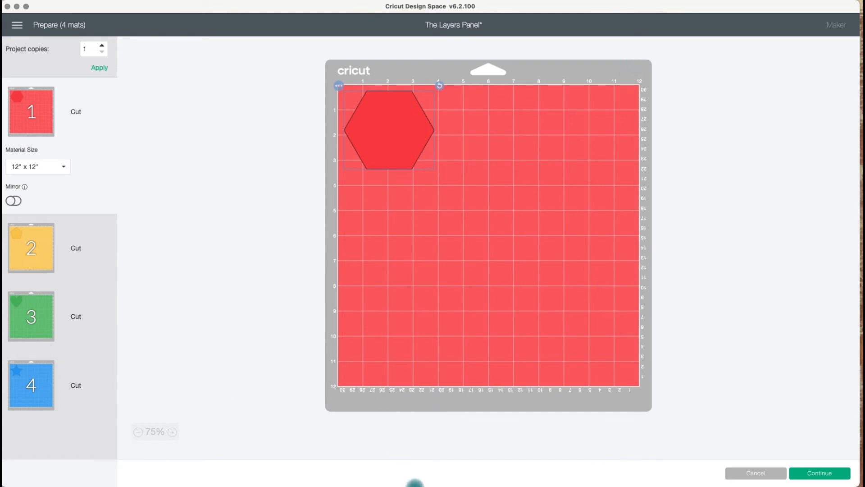
{"action": "left_click_drag", "start_coordinate": [415, 483], "coordinate": [413, 466]}
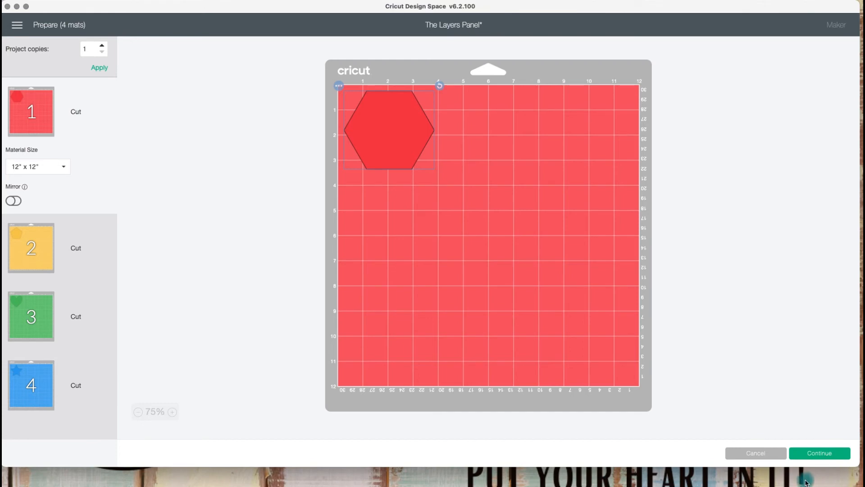
{"action": "left_click", "coordinate": [763, 452]}
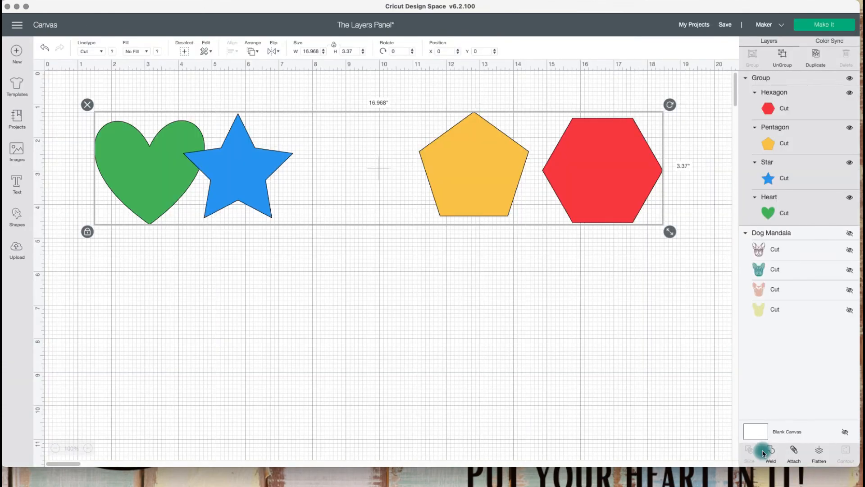
Ungroup the four shapes and reposition the star, pentagon and hexagon in an even row beside the heart
{"action": "left_click", "coordinate": [783, 63]}
{"action": "left_click_drag", "start_coordinate": [257, 183], "coordinate": [283, 177]}
{"action": "left_click_drag", "start_coordinate": [430, 175], "coordinate": [363, 174]}
{"action": "left_click_drag", "start_coordinate": [573, 174], "coordinate": [499, 172]}
Group the four shapes again, move the group down and enlarge it to about 24.7 inches wide
{"action": "left_click_drag", "start_coordinate": [615, 243], "coordinate": [74, 115]}
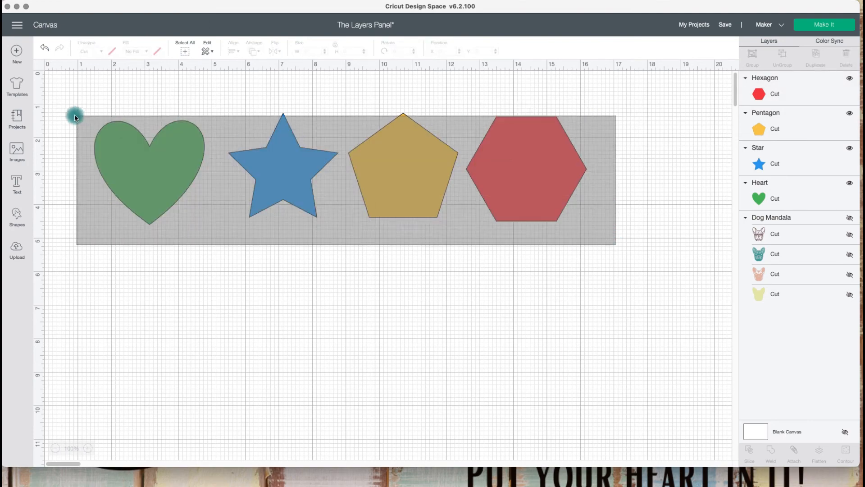
{"action": "left_click", "coordinate": [752, 54]}
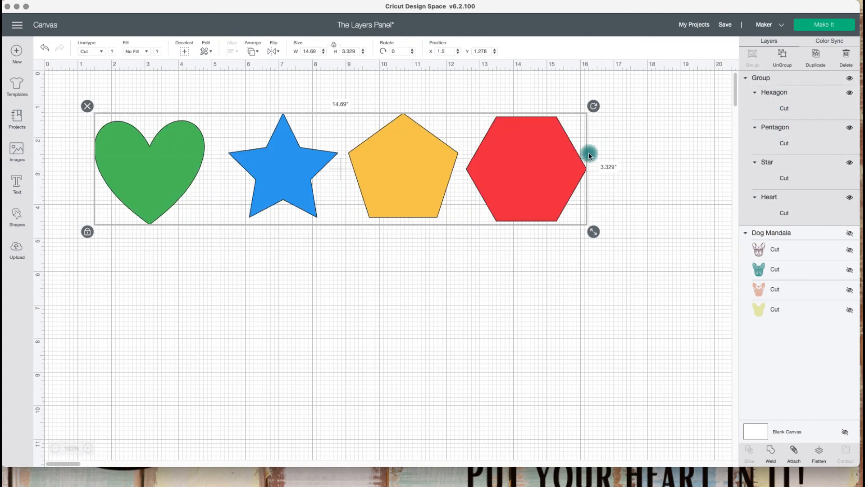
{"action": "left_click_drag", "start_coordinate": [566, 120], "coordinate": [537, 261]}
{"action": "left_click_drag", "start_coordinate": [584, 300], "coordinate": [706, 373]}
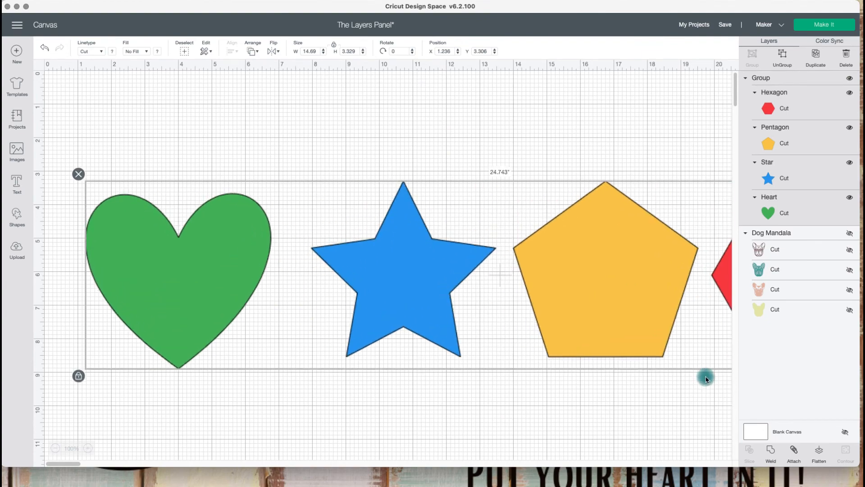
{"action": "left_click_drag", "start_coordinate": [626, 358], "coordinate": [527, 296]}
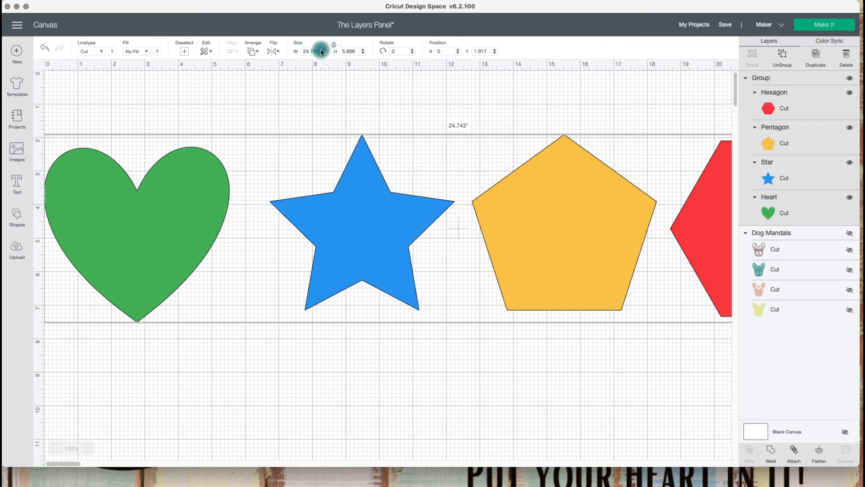
Set the group's width to 23 inches and then to 15 inches
{"action": "left_click_drag", "start_coordinate": [319, 50], "coordinate": [292, 49]}
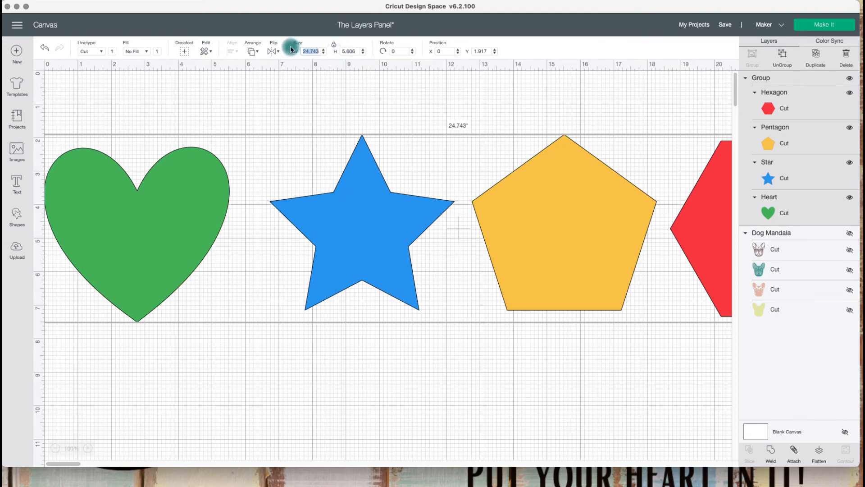
{"action": "type", "text": "23"}
{"action": "key", "text": "Return"}
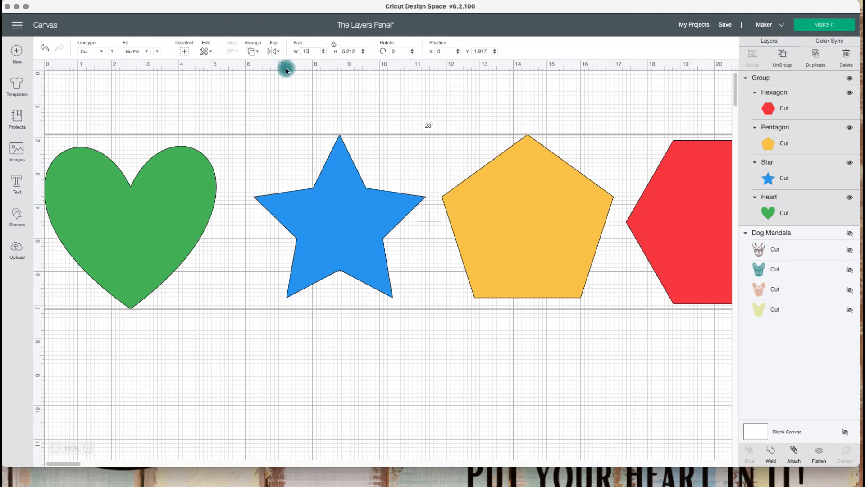
Move the resized group to about X 2.24, Y 1.33, ungroup it and select the hexagon separately
{"action": "left_click_drag", "start_coordinate": [482, 221], "coordinate": [444, 211]}
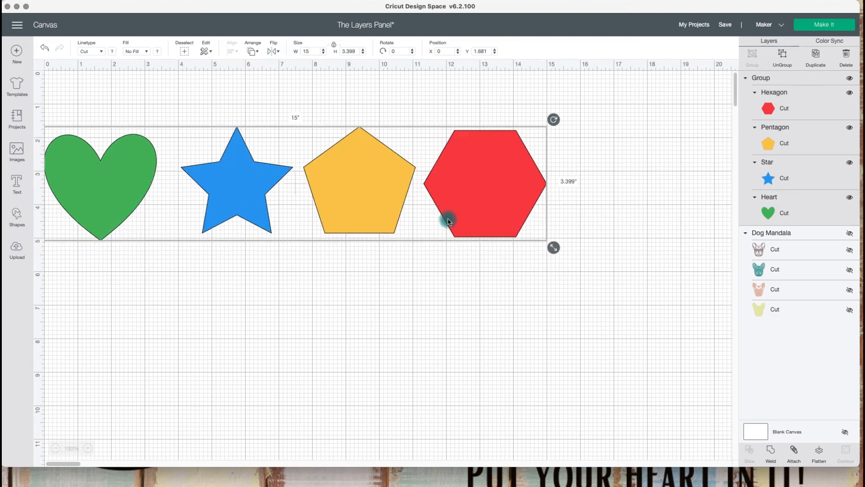
{"action": "left_click_drag", "start_coordinate": [356, 202], "coordinate": [433, 197]}
{"action": "left_click", "coordinate": [427, 323]}
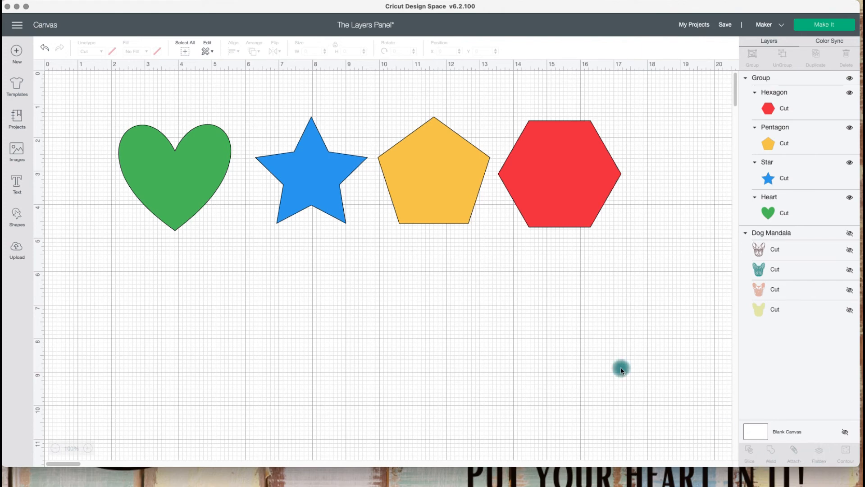
{"action": "left_click_drag", "start_coordinate": [488, 229], "coordinate": [496, 218]}
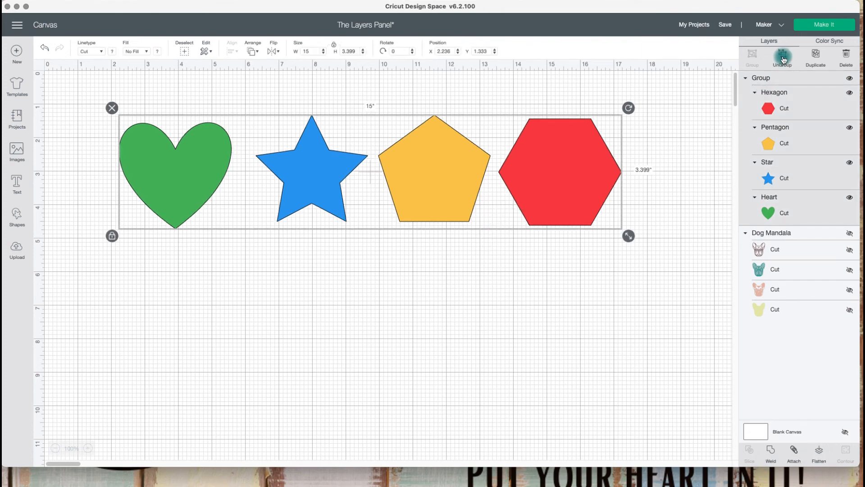
{"action": "left_click", "coordinate": [783, 57]}
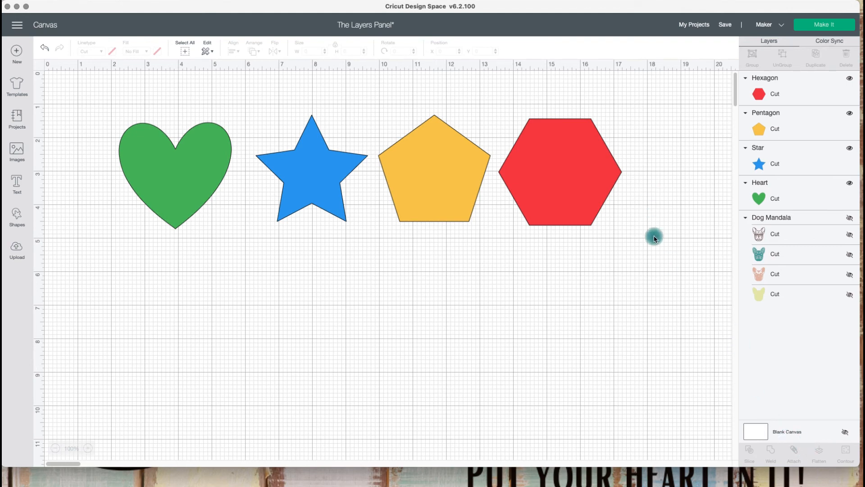
{"action": "left_click", "coordinate": [613, 185]}
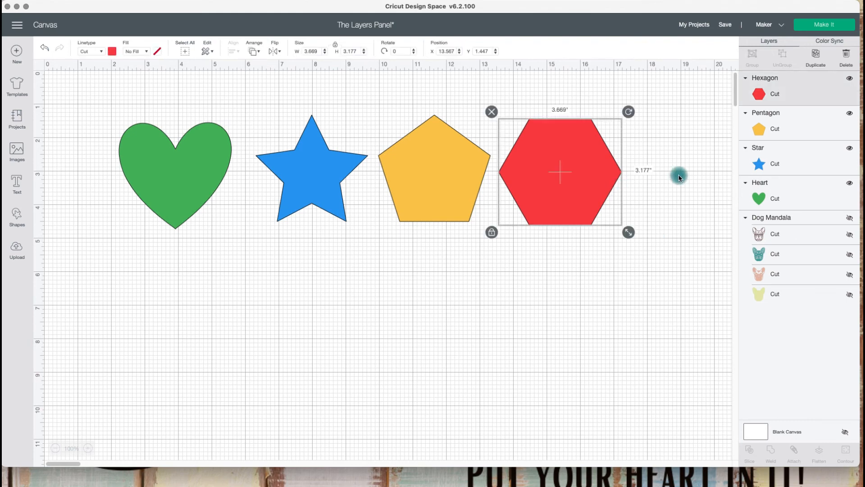
Show Color Sync and recolour the heart with the same blue material colour as the star
{"action": "left_click", "coordinate": [831, 41]}
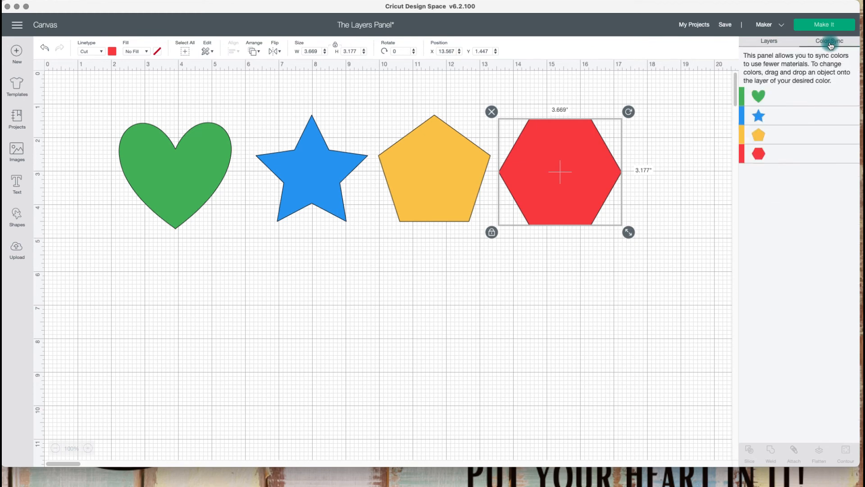
{"action": "left_click", "coordinate": [169, 159]}
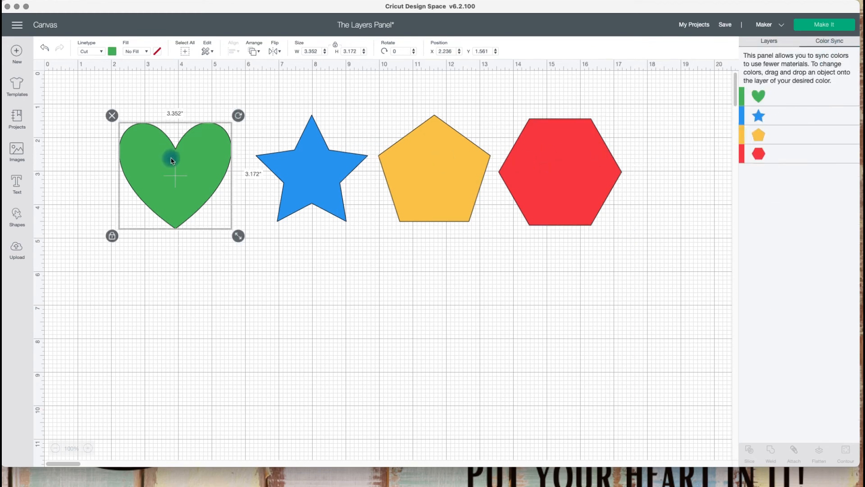
{"action": "left_click", "coordinate": [113, 52]}
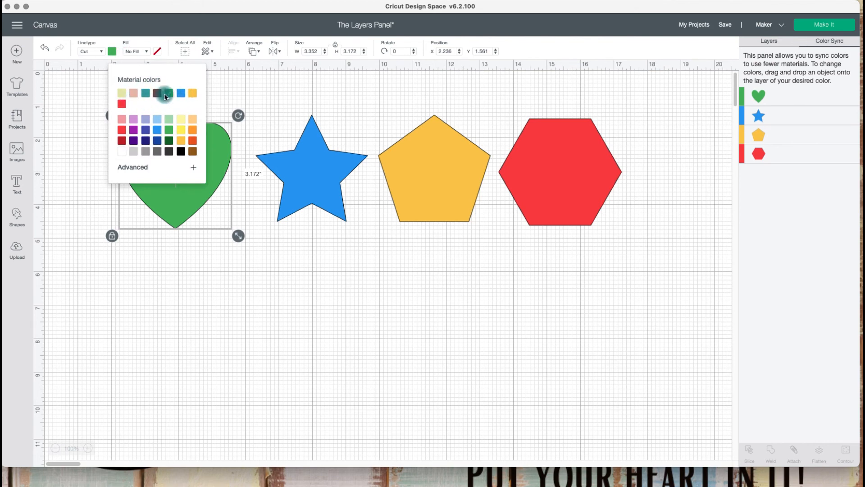
{"action": "left_click", "coordinate": [181, 92]}
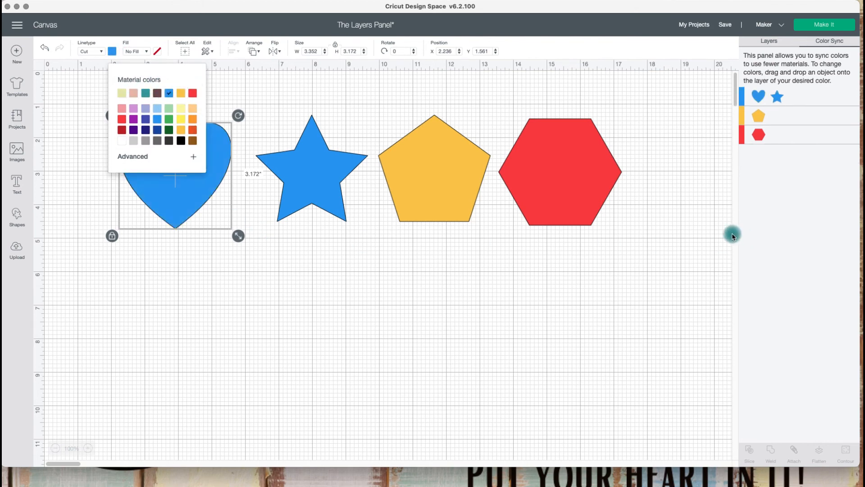
{"action": "left_click", "coordinate": [650, 223]}
Sync the heart, star and hexagon to the pentagon's yellow, and select the hidden teal Dog Mandala layer in the layer list
{"action": "left_click_drag", "start_coordinate": [748, 108], "coordinate": [802, 106]}
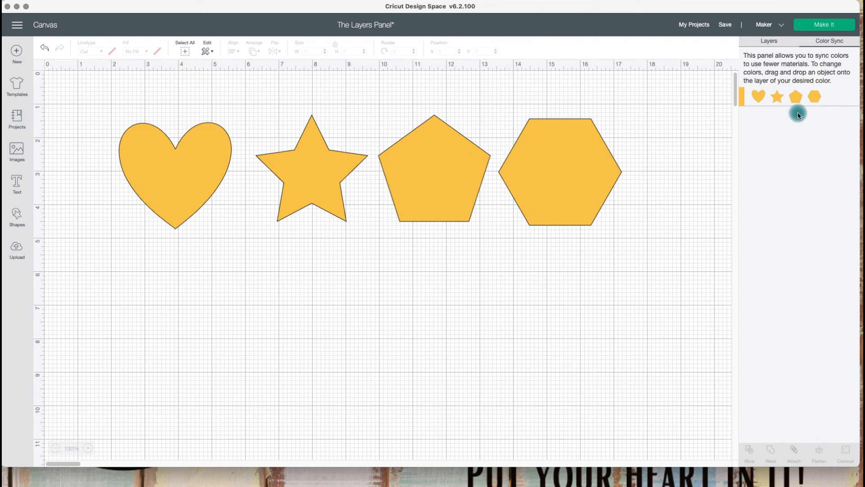
{"action": "left_click", "coordinate": [773, 40]}
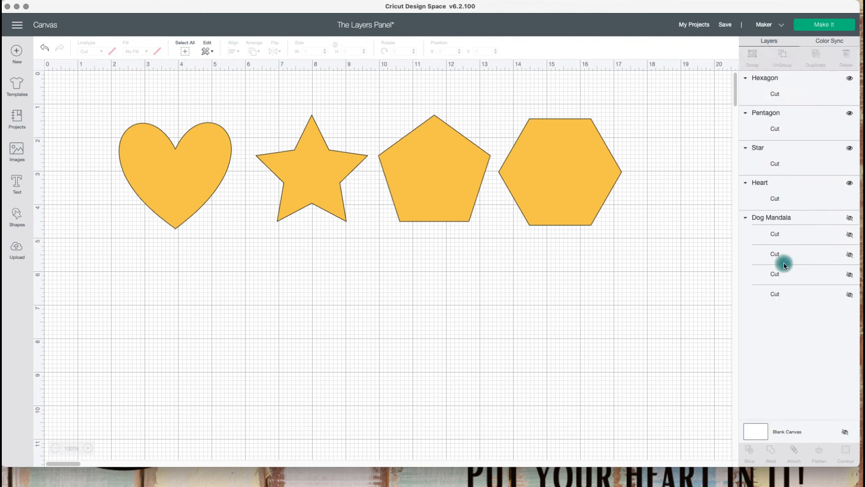
{"action": "left_click", "coordinate": [775, 250]}
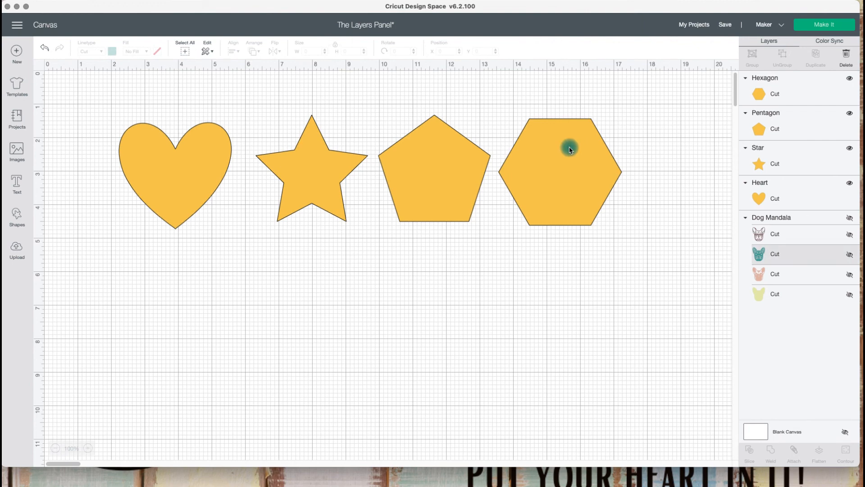